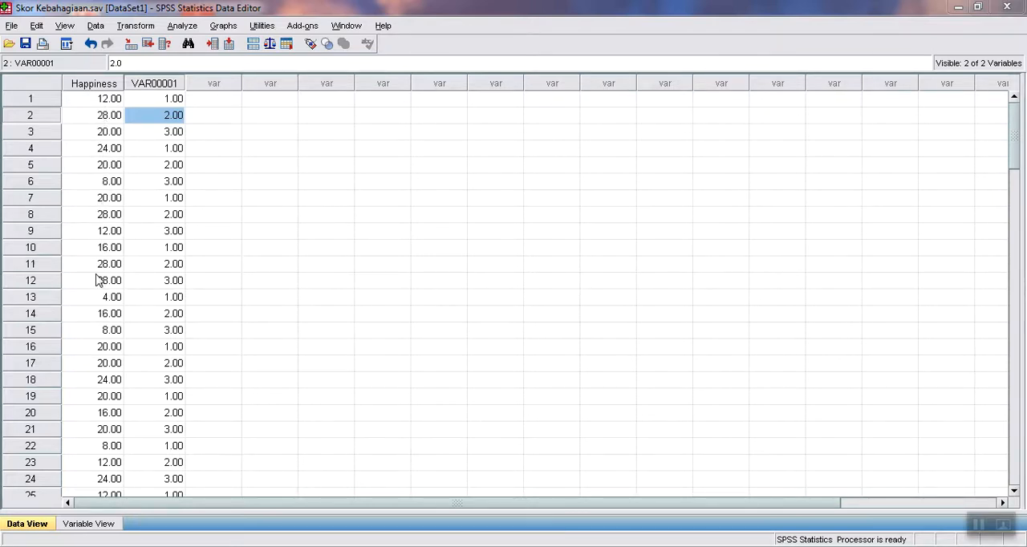
click(158, 200)
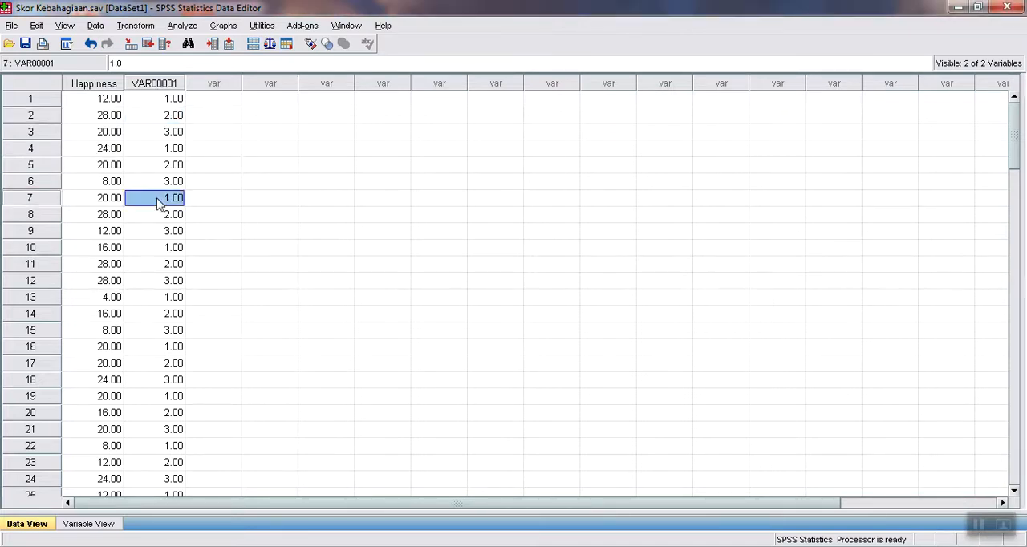
click(160, 137)
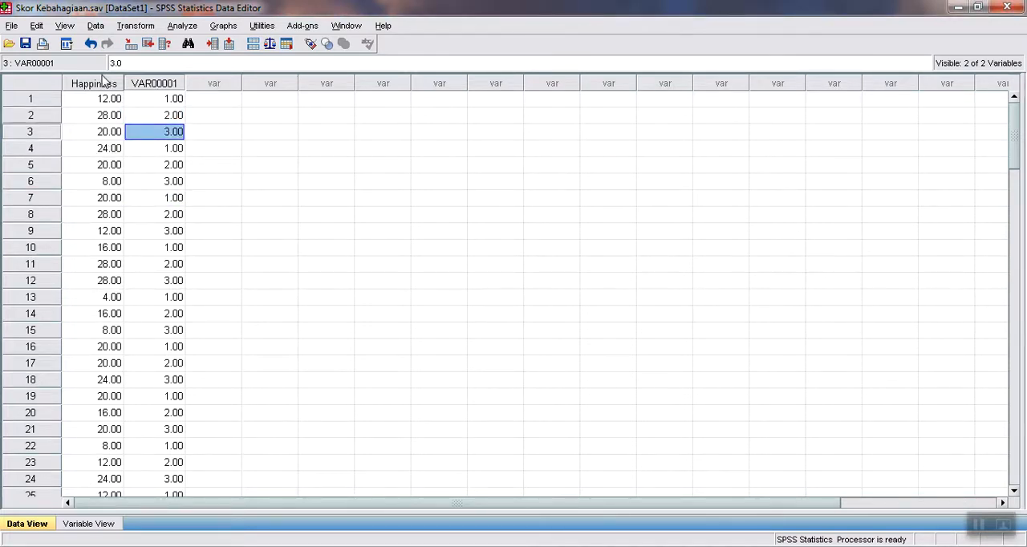
click(165, 115)
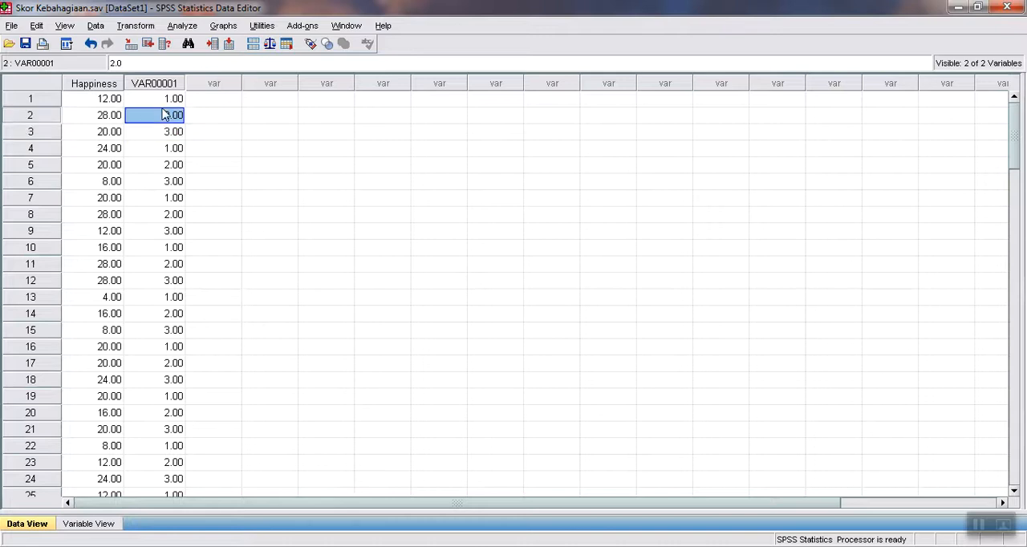
click(165, 184)
click(166, 264)
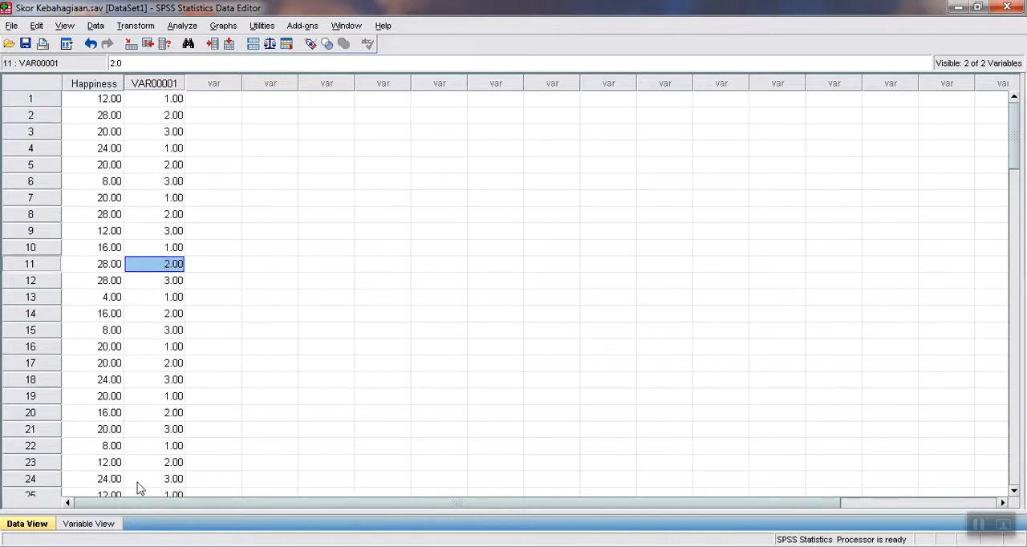
Rename the variable VAR00001 as Kategori_Usia in the variable definitions.
click(89, 523)
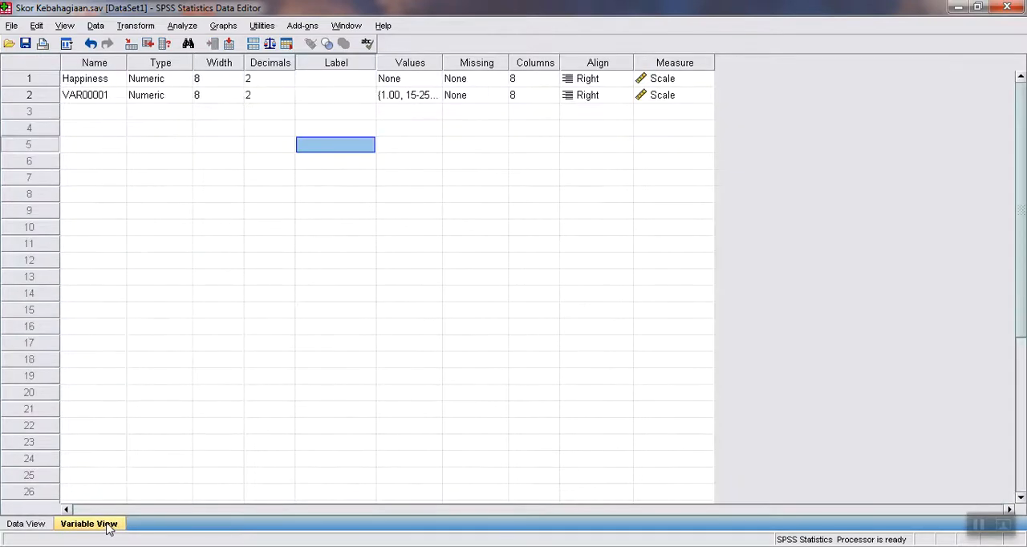
click(107, 102)
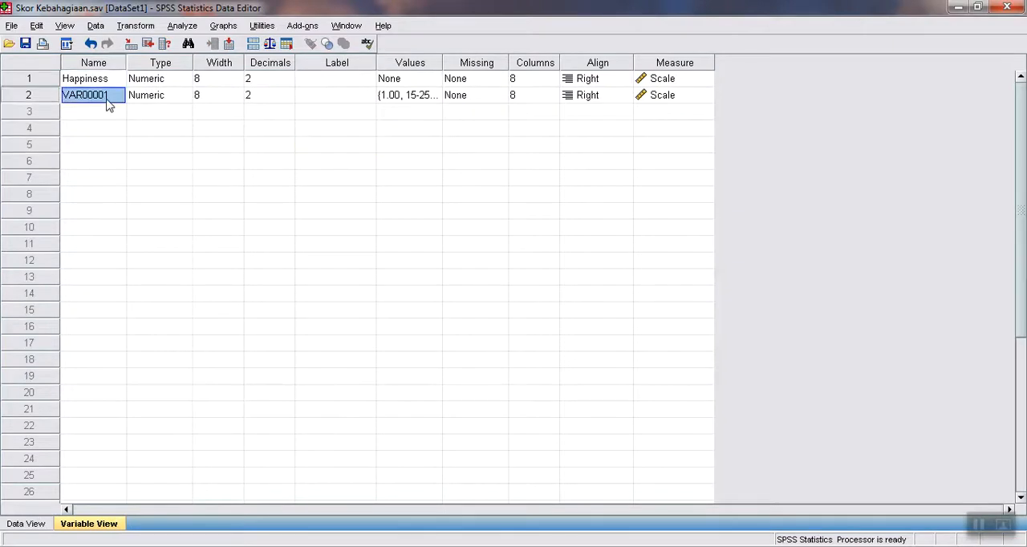
text(Kategori_Usia)
key(Return)
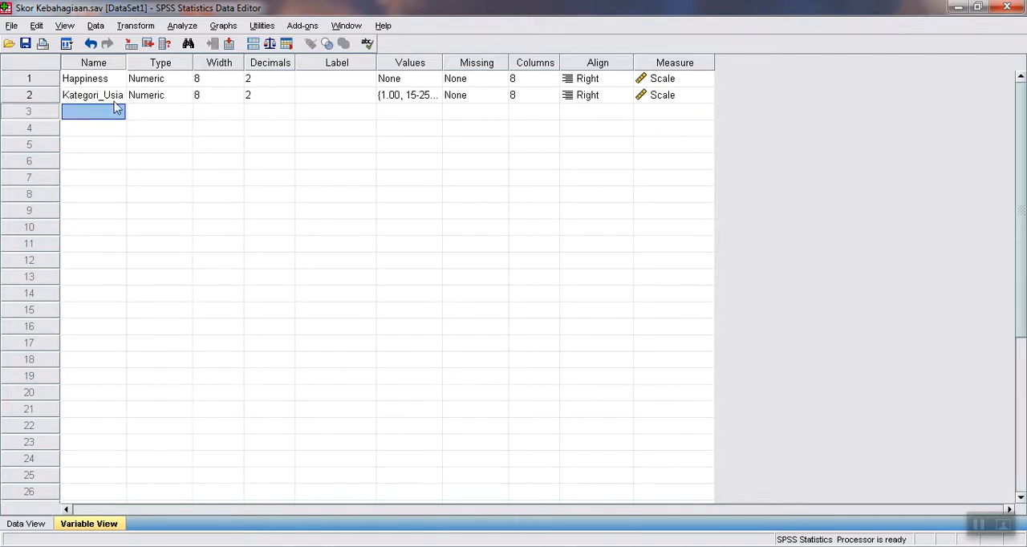
Keep the current Windows color scheme without further reminders and set the measurement level of Kategori_Usia to Nominal.
click(154, 98)
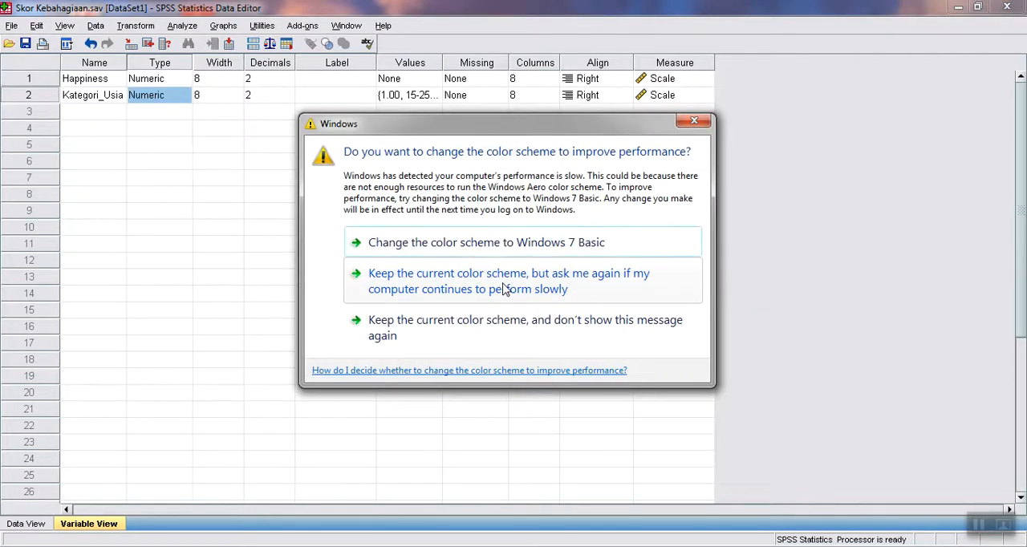
click(499, 322)
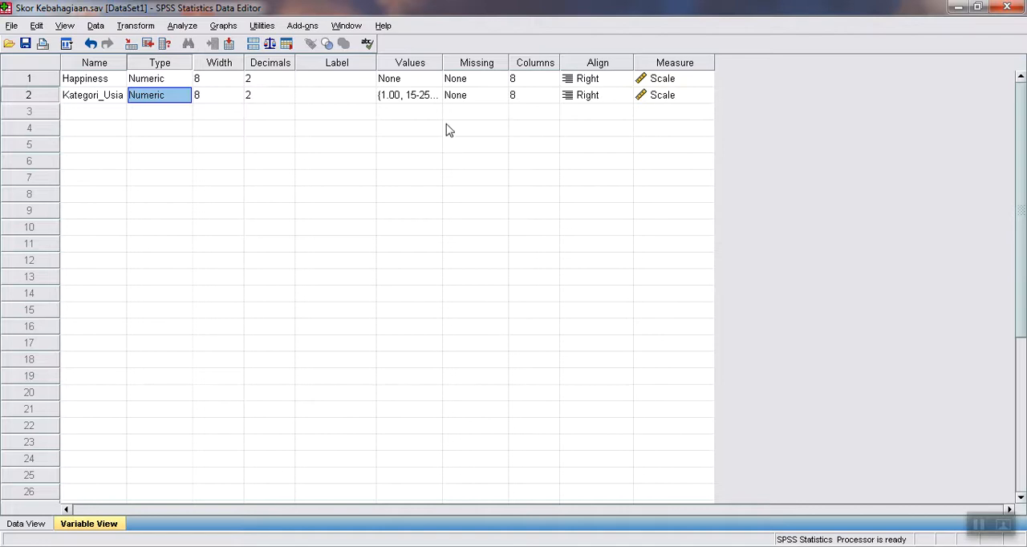
click(642, 94)
click(701, 95)
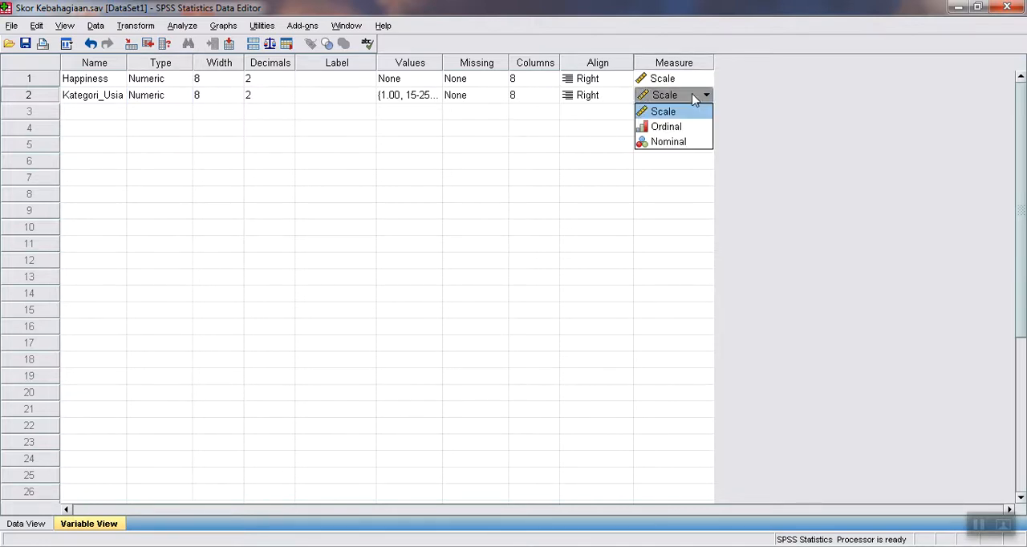
click(670, 142)
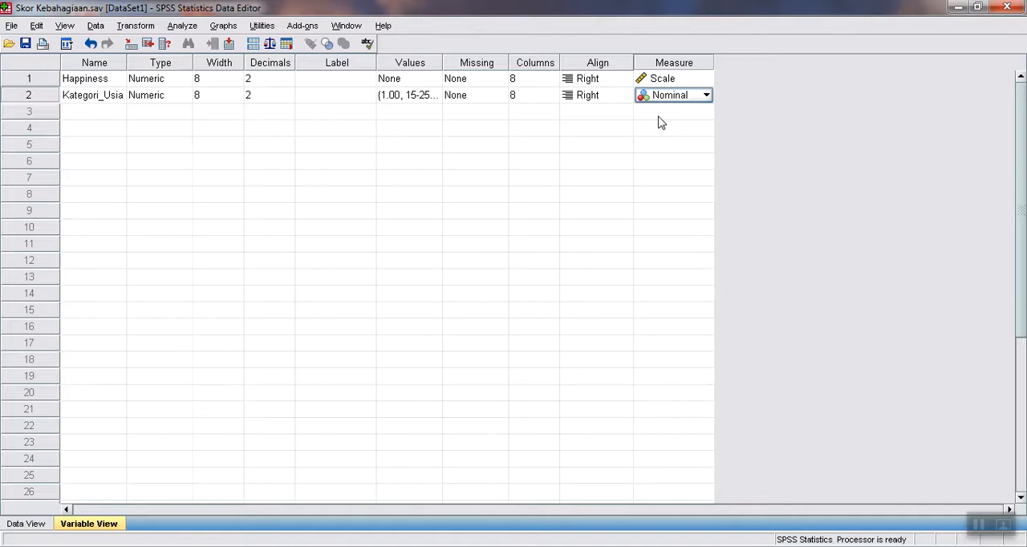
Review the value labels defined for the age categories of Kategori_Usia.
click(419, 96)
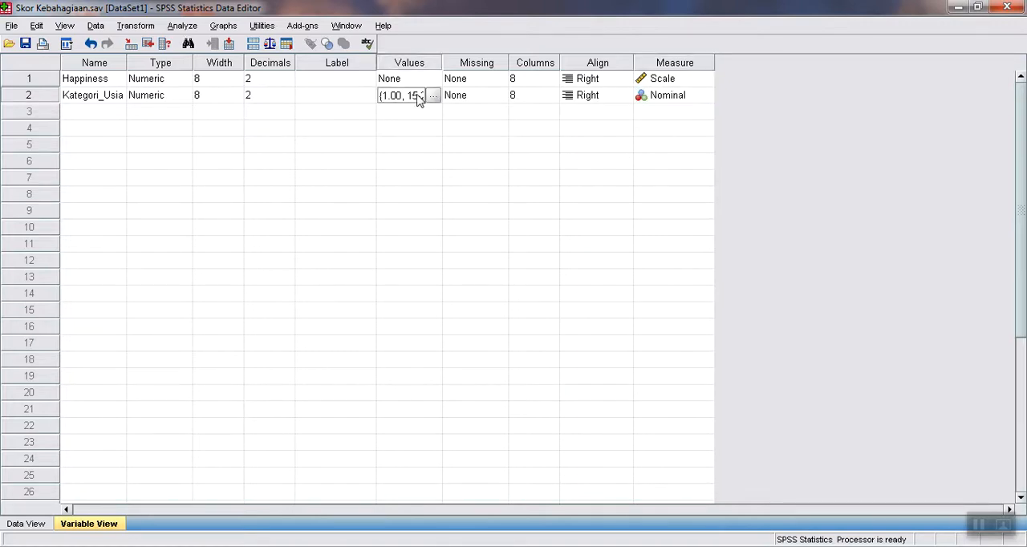
click(432, 95)
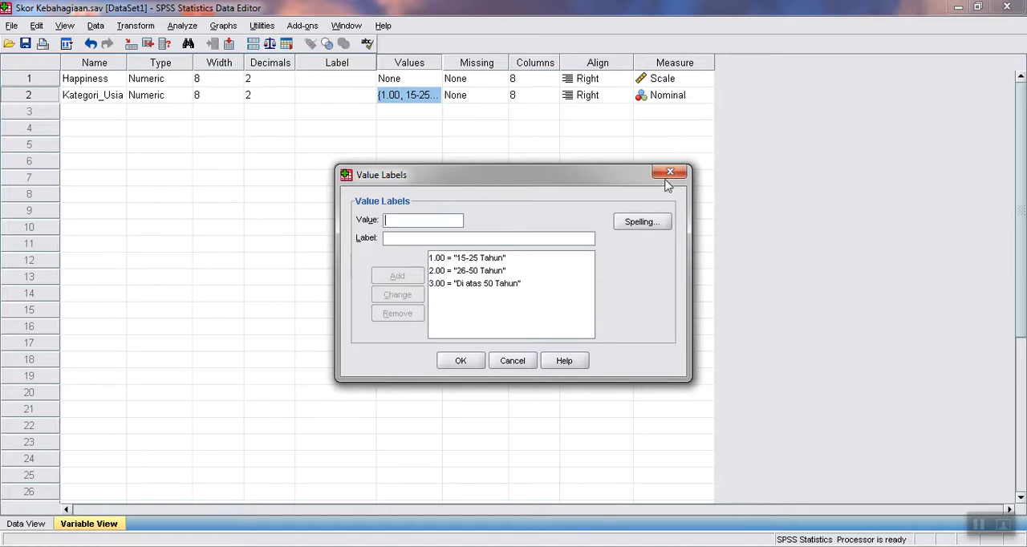
click(467, 365)
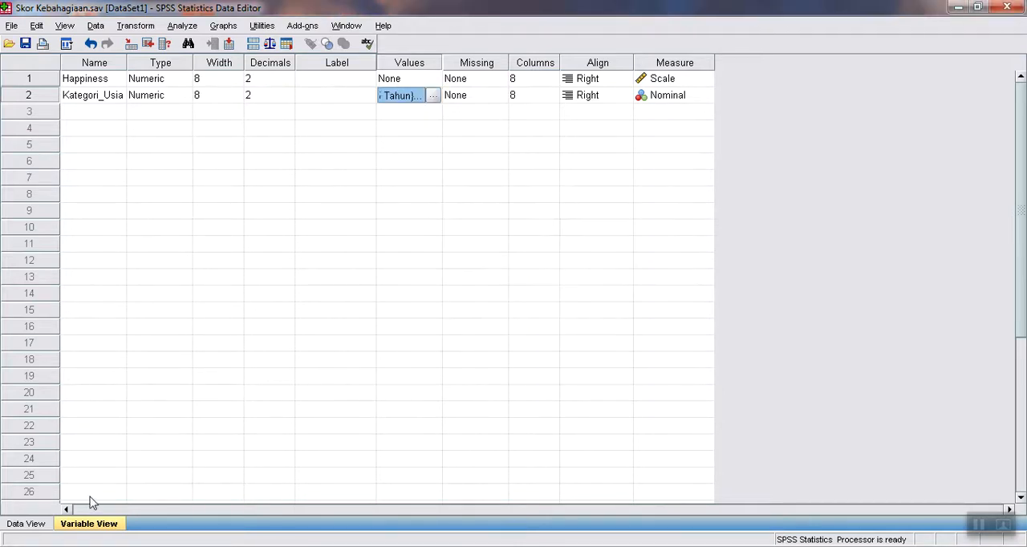
Show value labels instead of numeric codes in the data grid and widen the Kategori_Usia column to fit the full labels.
click(41, 523)
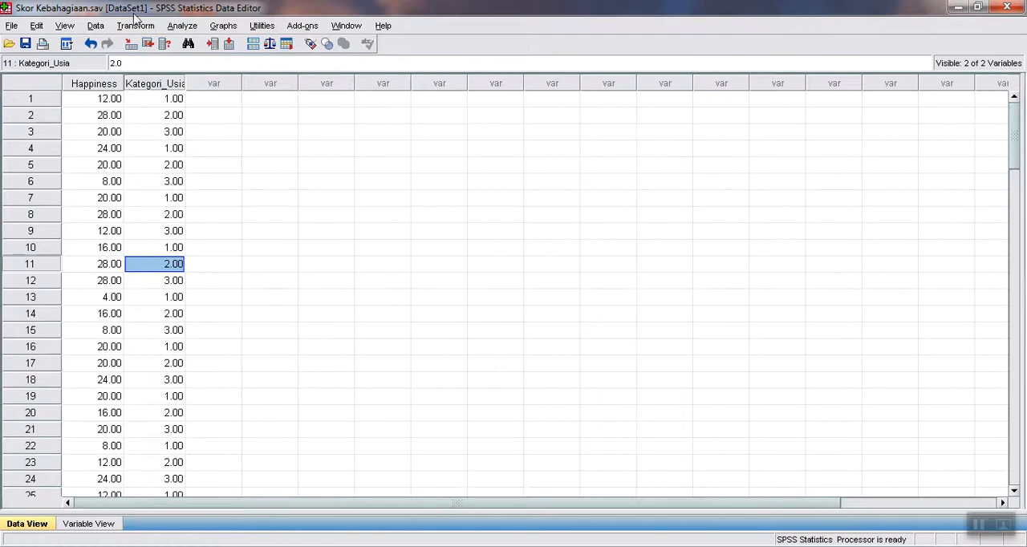
click(67, 29)
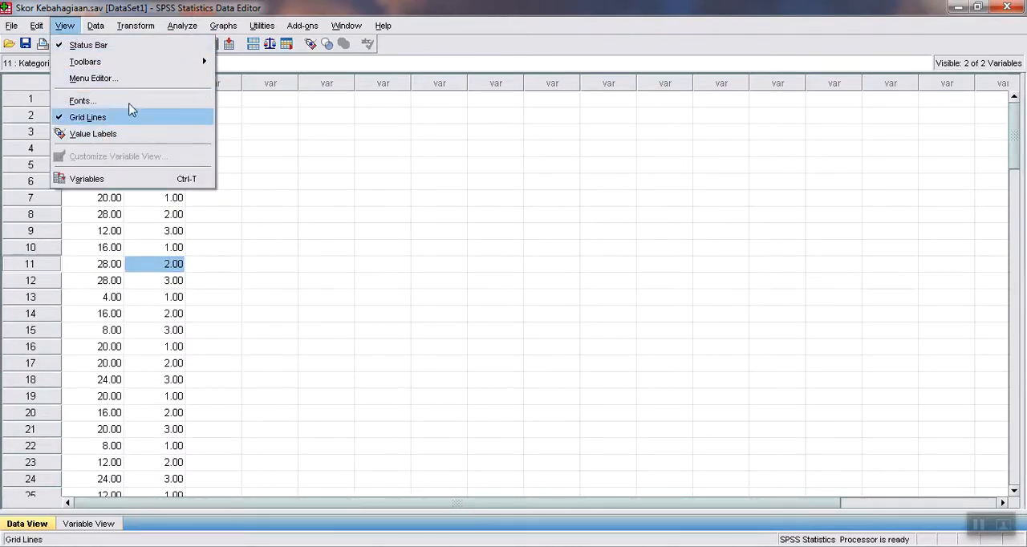
mouse_move(147, 66)
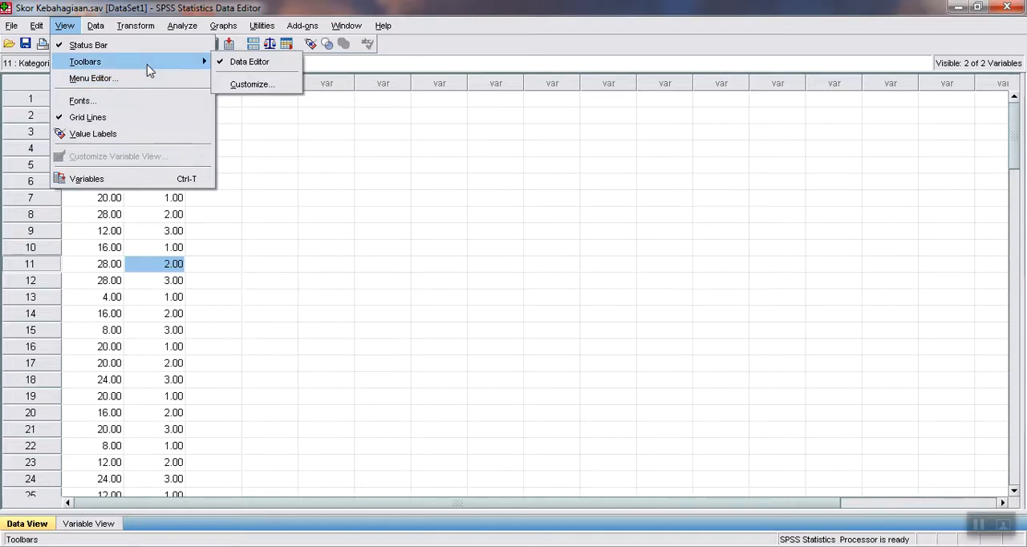
click(124, 137)
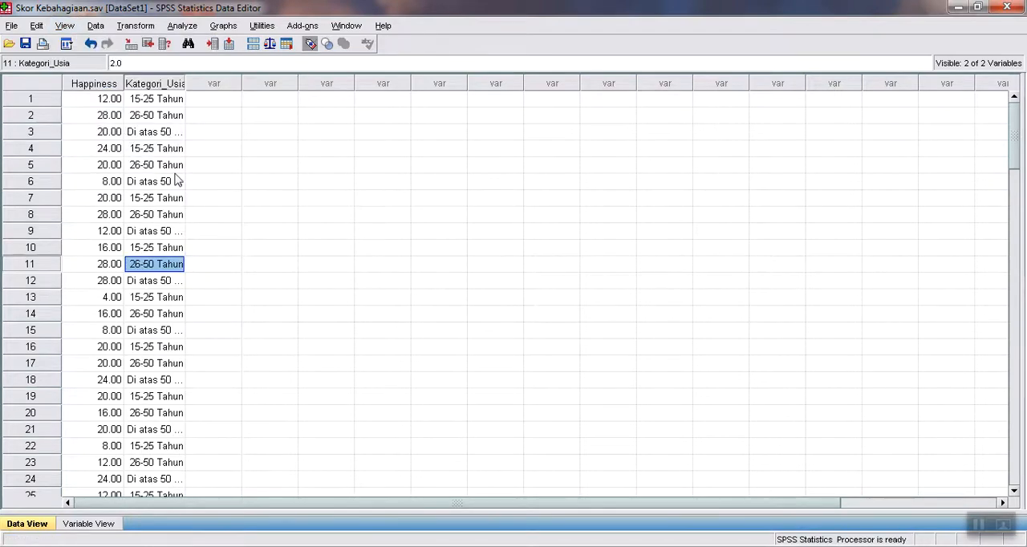
drag(186, 83, 226, 84)
Look through the Kategori_Usia entries down the data set and return to the first case.
click(159, 249)
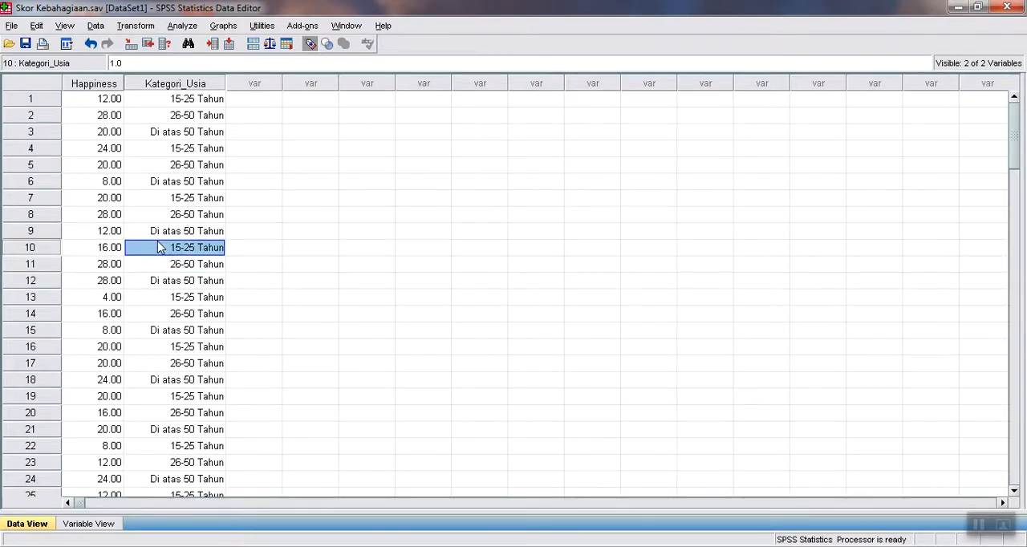
key(Down)
key(Down)
key(Down)
key(Page_Down)
key(Page_Down)
key(Page_Down)
key(Page_Up)
key(Page_Up)
key(Page_Up)
key(Page_Up)
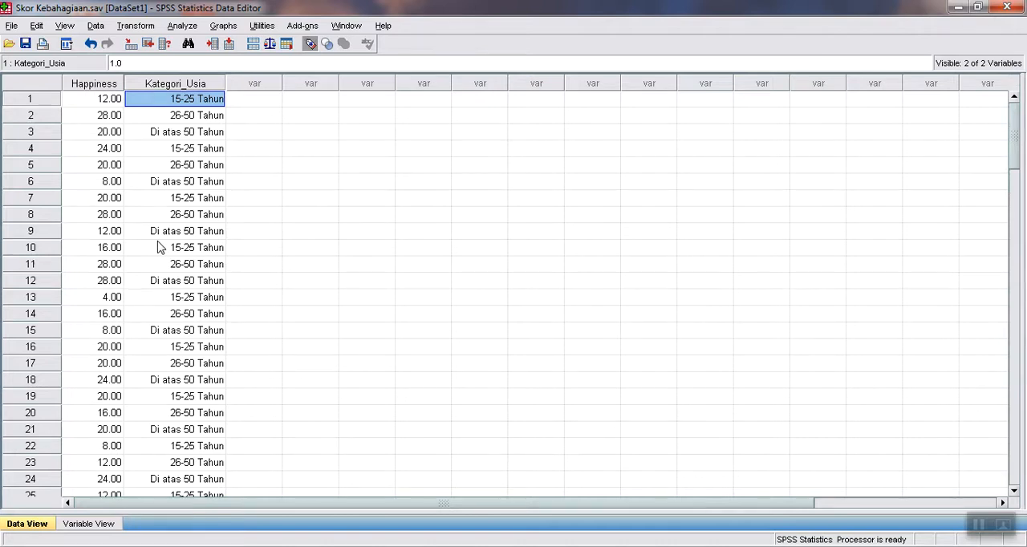
Set up a One-Way ANOVA with Happiness as the dependent variable and Kategori_Usia as the factor.
click(181, 26)
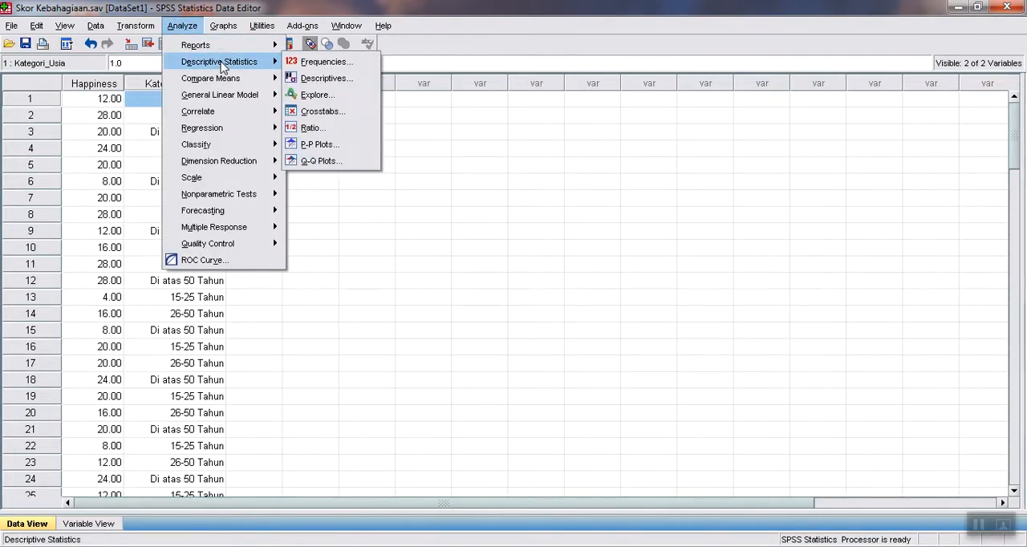
mouse_move(226, 79)
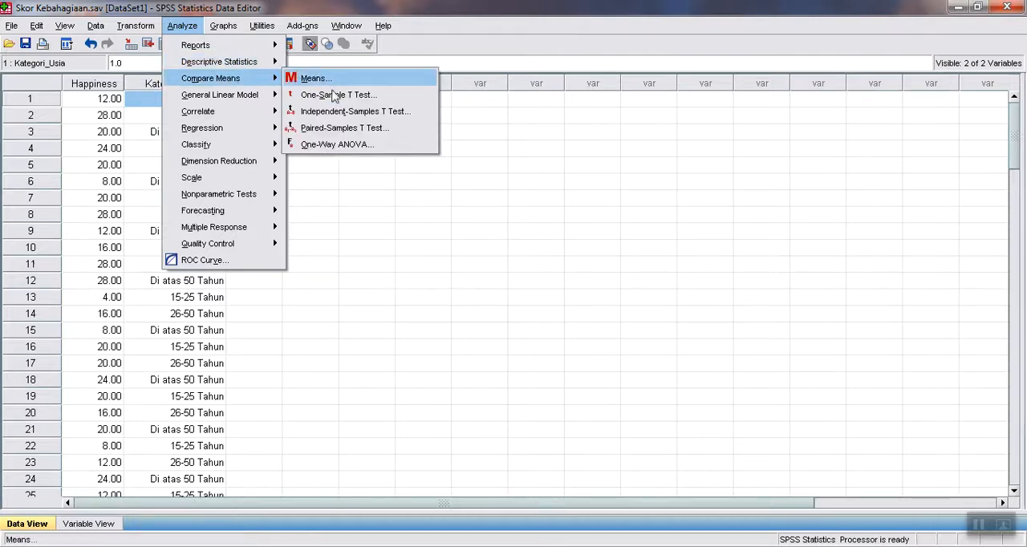
click(337, 144)
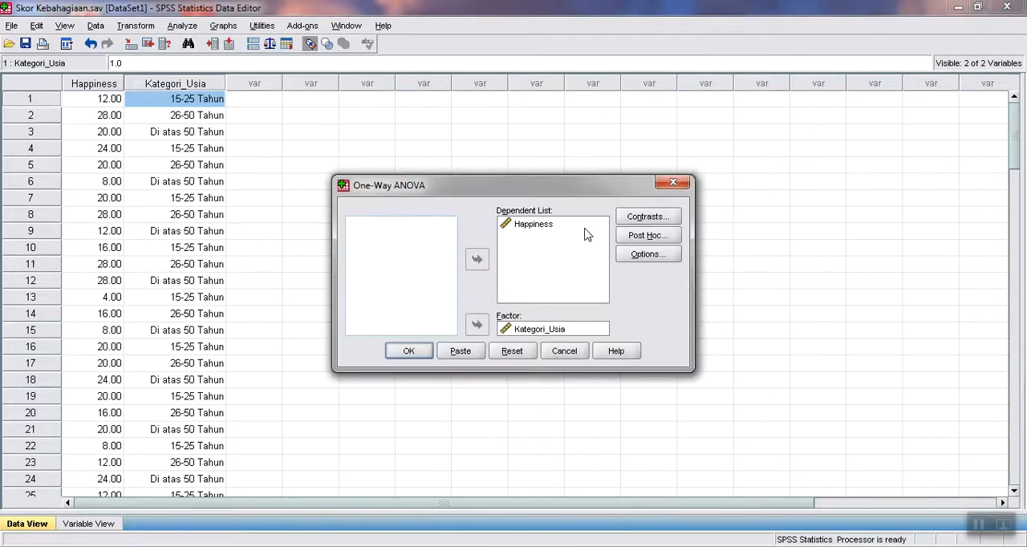
click(533, 225)
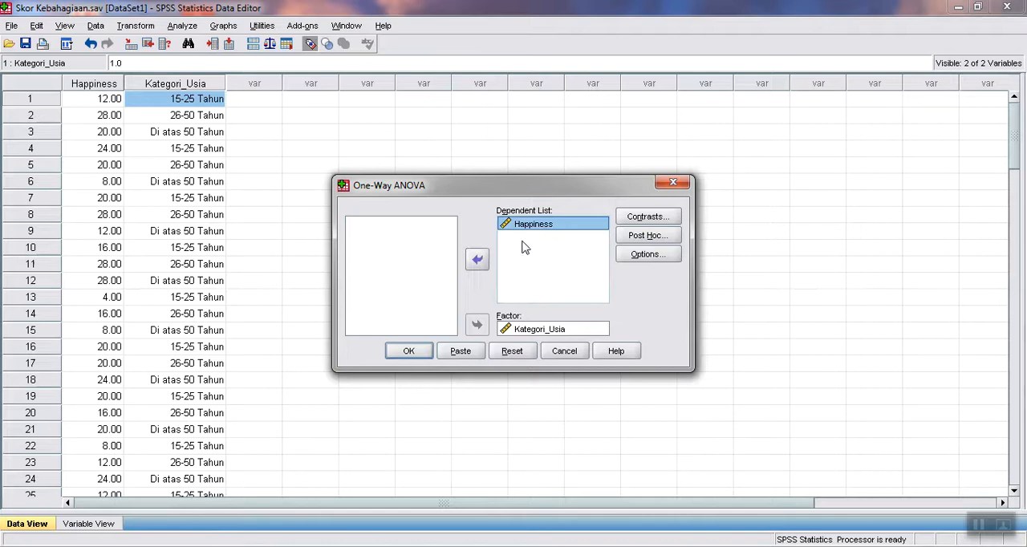
click(476, 258)
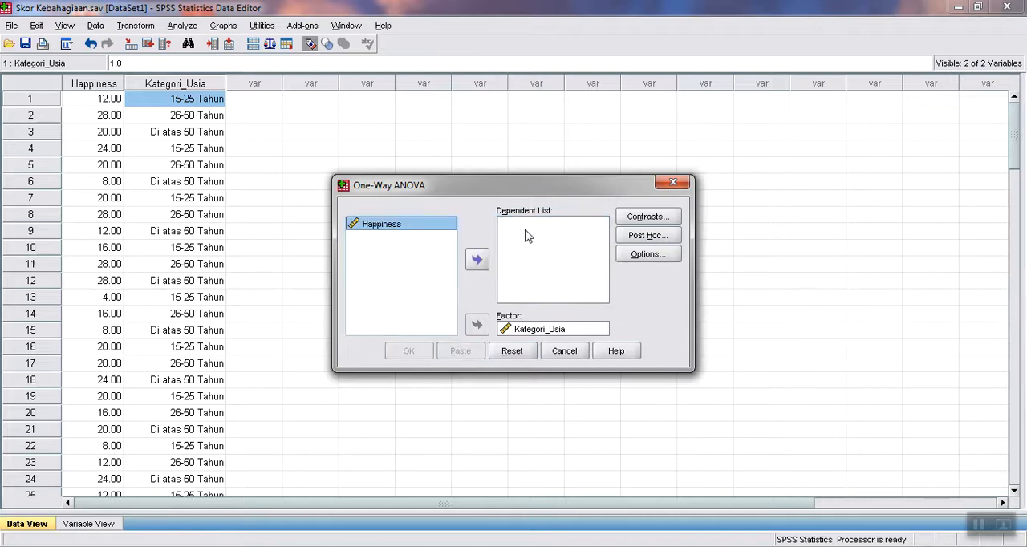
click(479, 259)
click(542, 331)
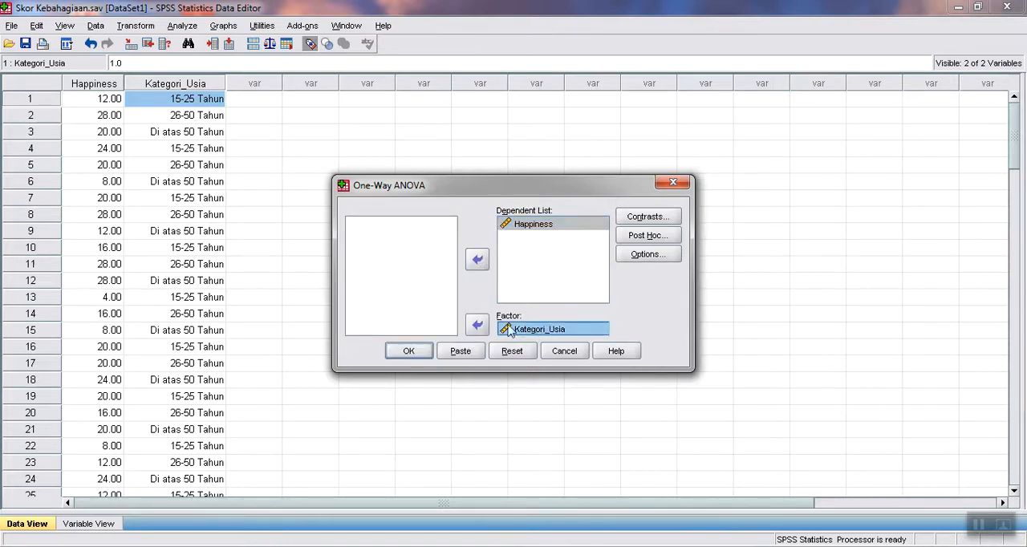
click(476, 324)
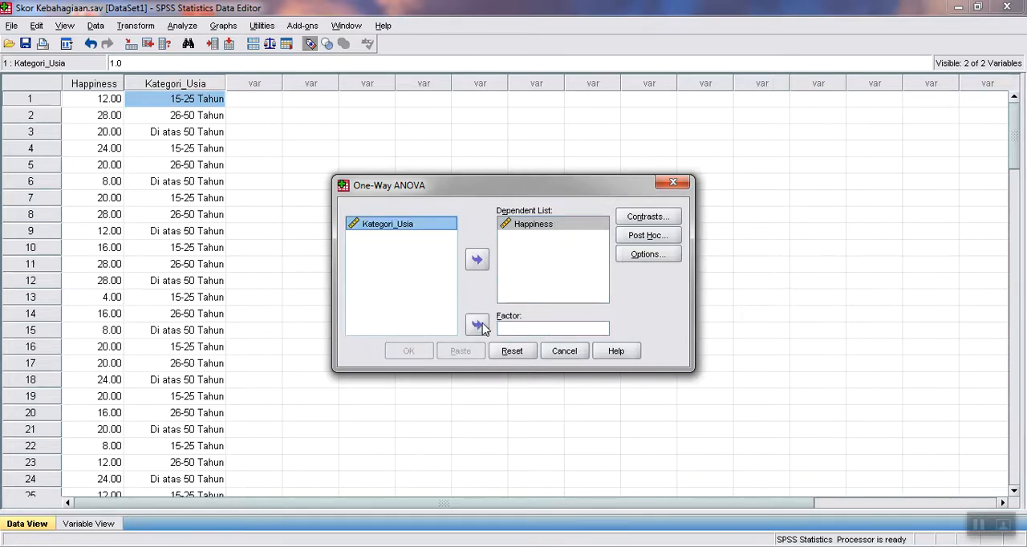
click(477, 324)
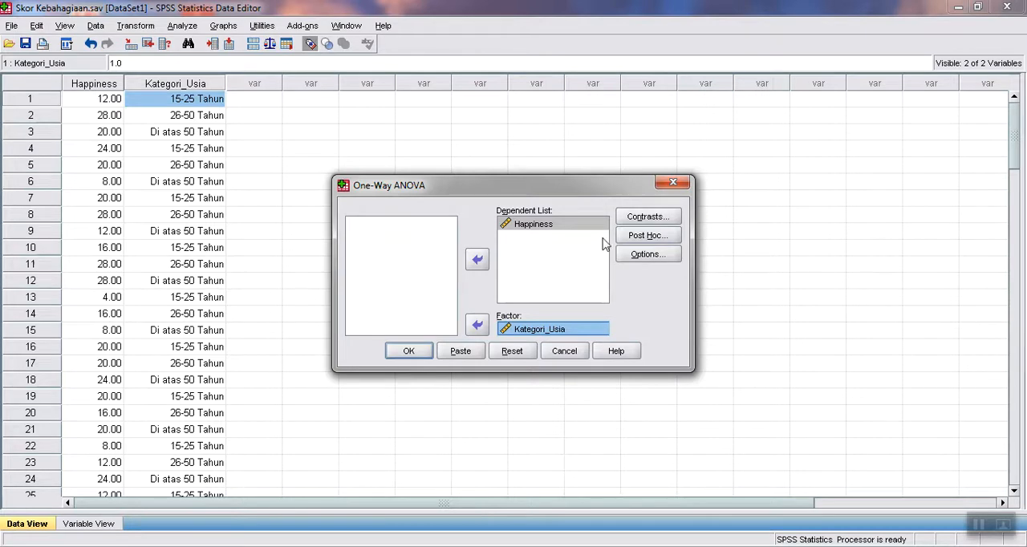
Run the ANOVA with Bonferroni post hoc comparisons at significance level 0.05, descriptive statistics and the homogeneity of variance test.
click(636, 241)
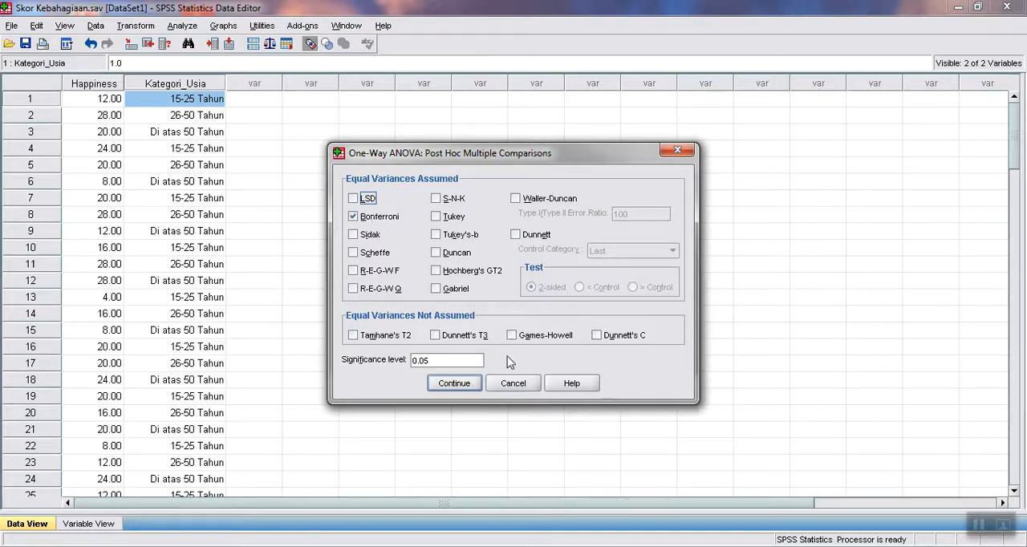
click(454, 384)
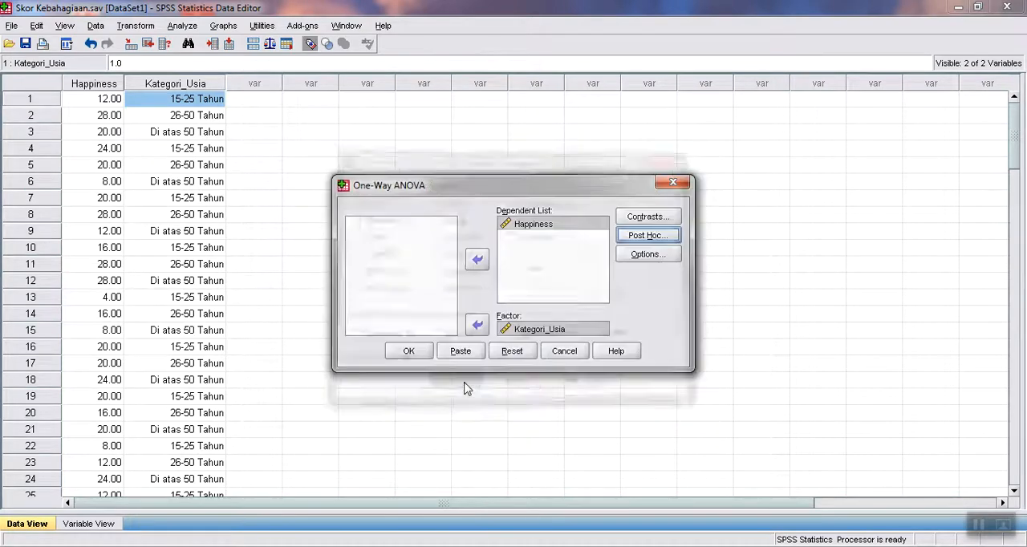
click(624, 258)
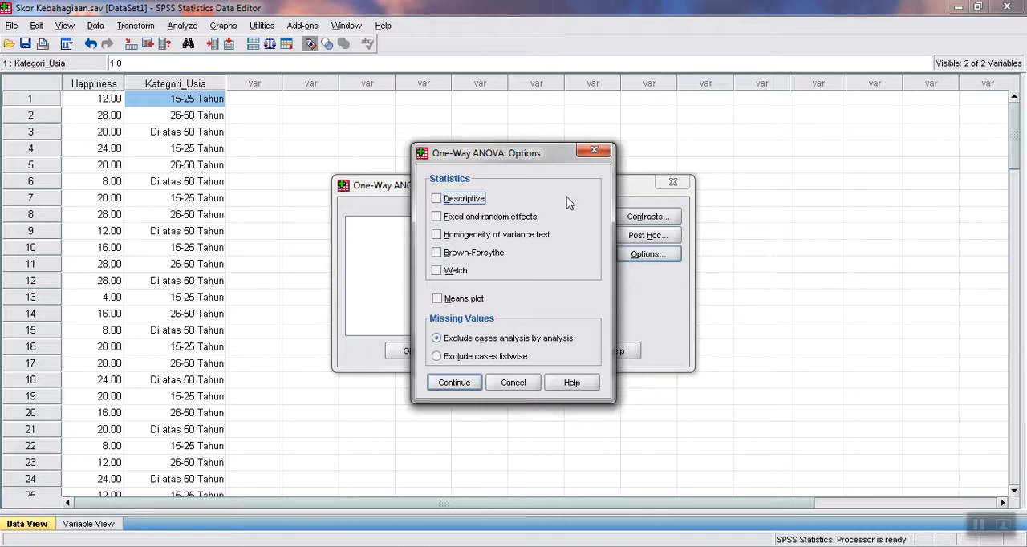
click(435, 199)
click(437, 234)
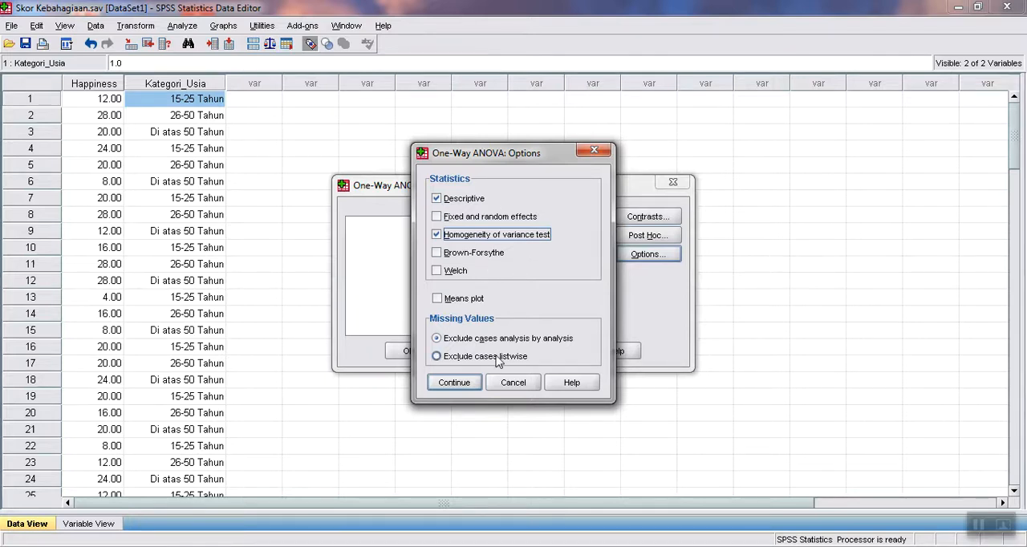
click(465, 382)
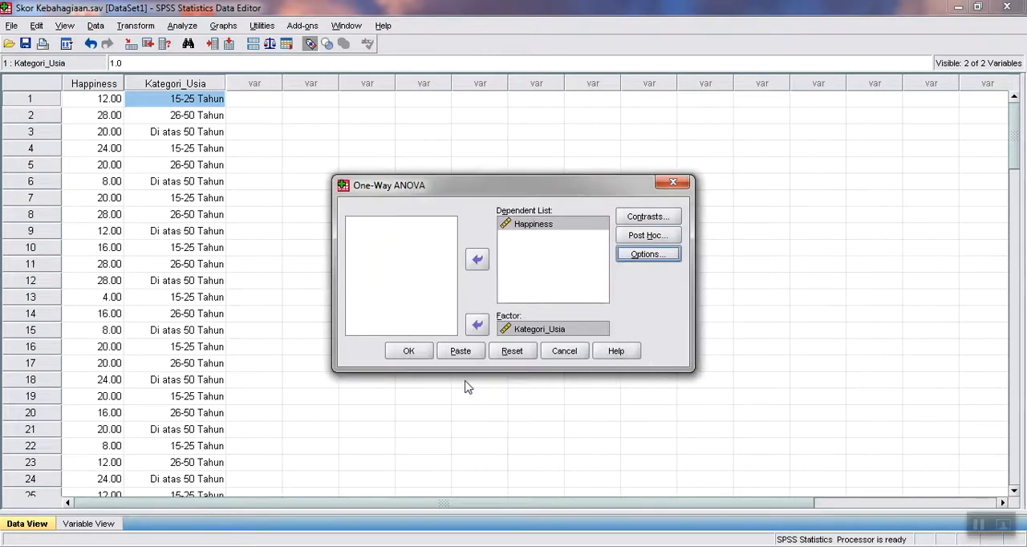
click(409, 352)
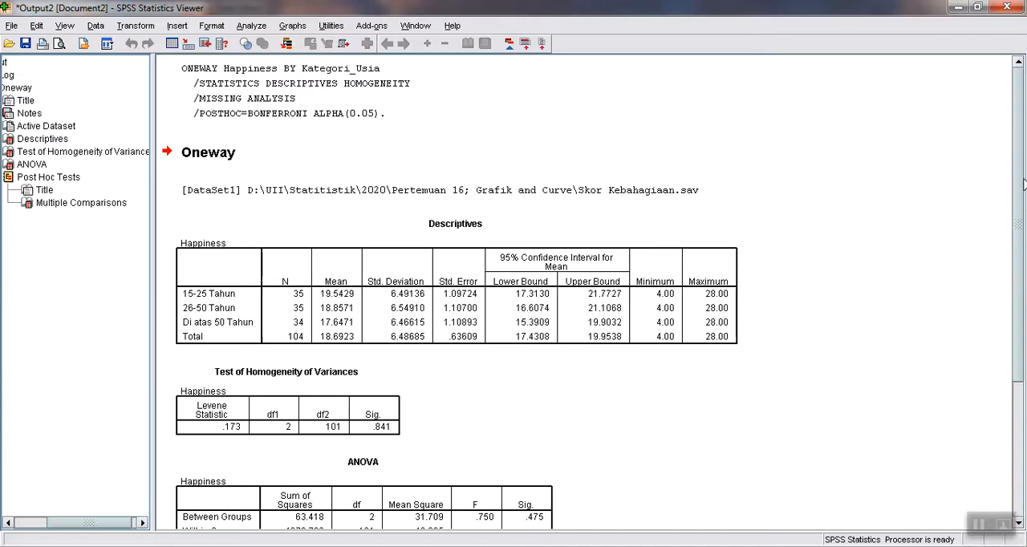
drag(1022, 184, 1025, 139)
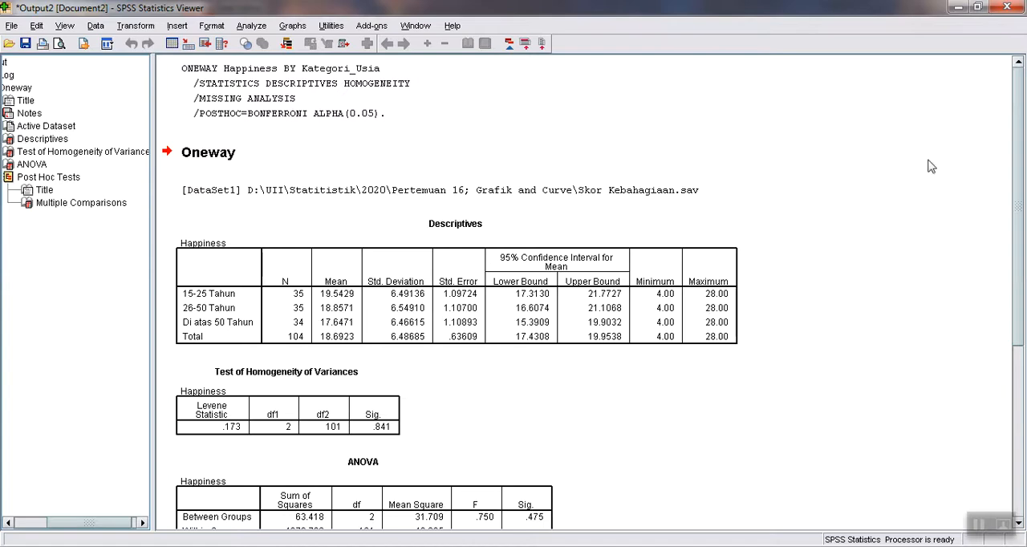
Review the One-Way ANOVA output from the descriptives to the Bonferroni comparisons, and close the output without saving it.
drag(1023, 114, 1023, 186)
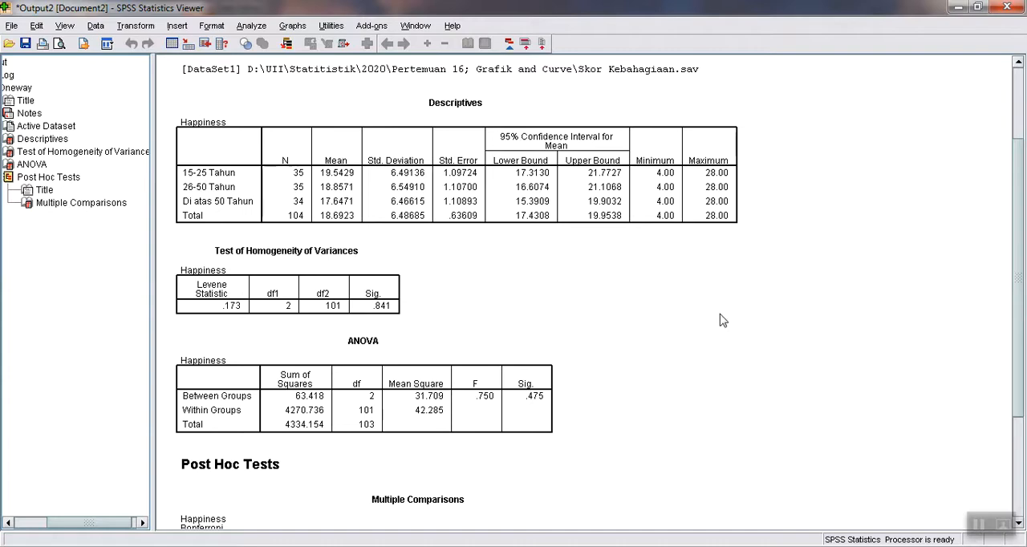
drag(1020, 211, 1024, 331)
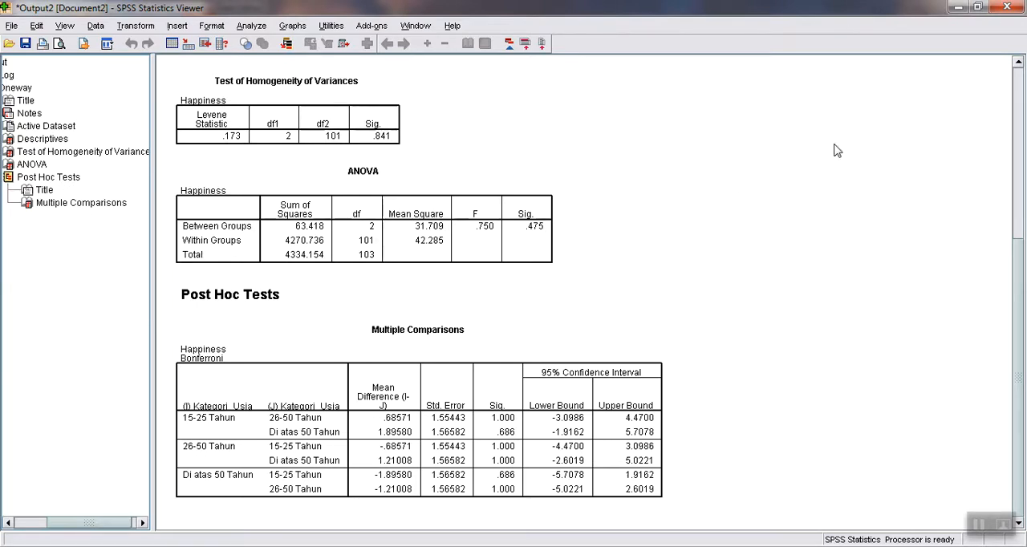
click(1008, 7)
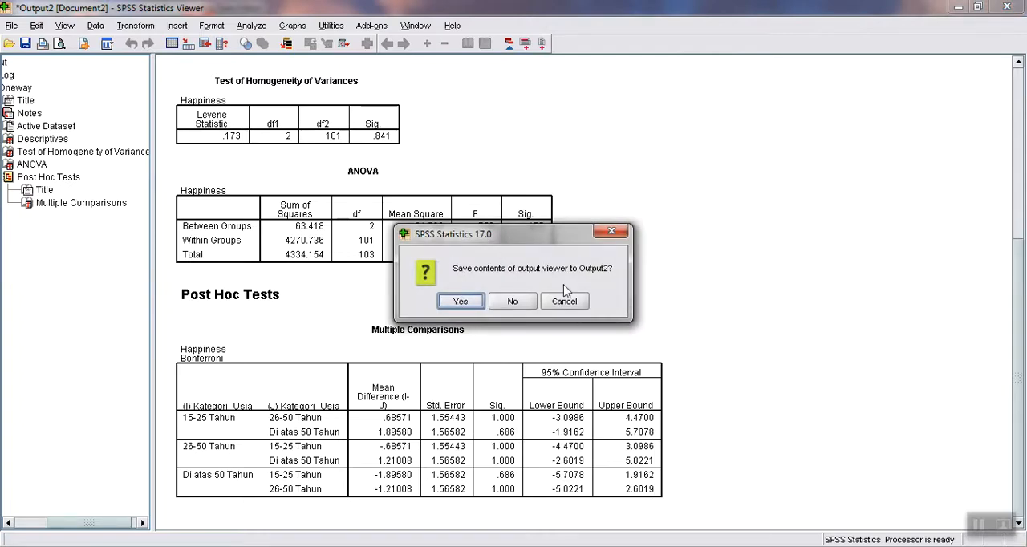
click(513, 302)
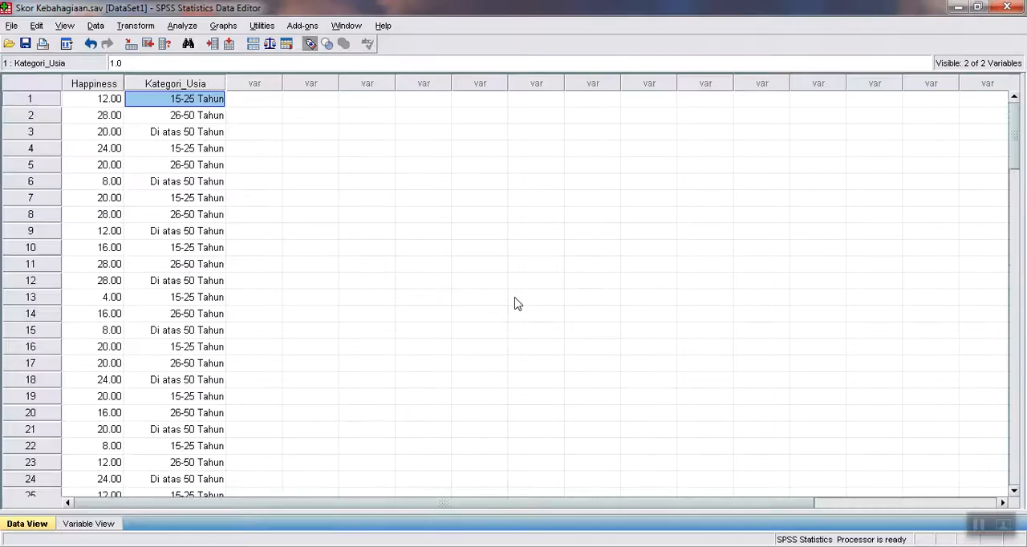
Set up a General Linear Model Univariate analysis with Happiness as the dependent variable and Kategori_Usia as the fixed factor.
click(181, 29)
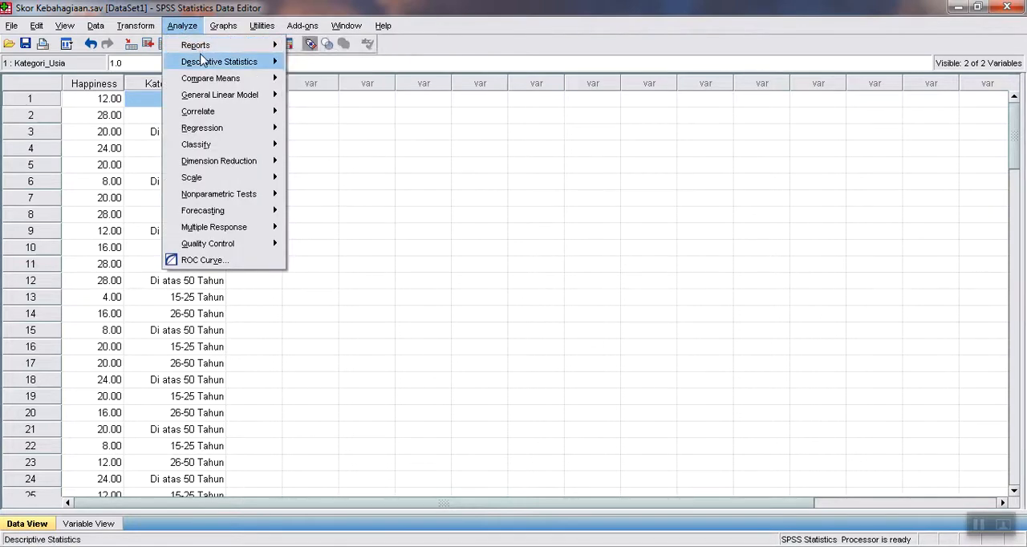
mouse_move(202, 60)
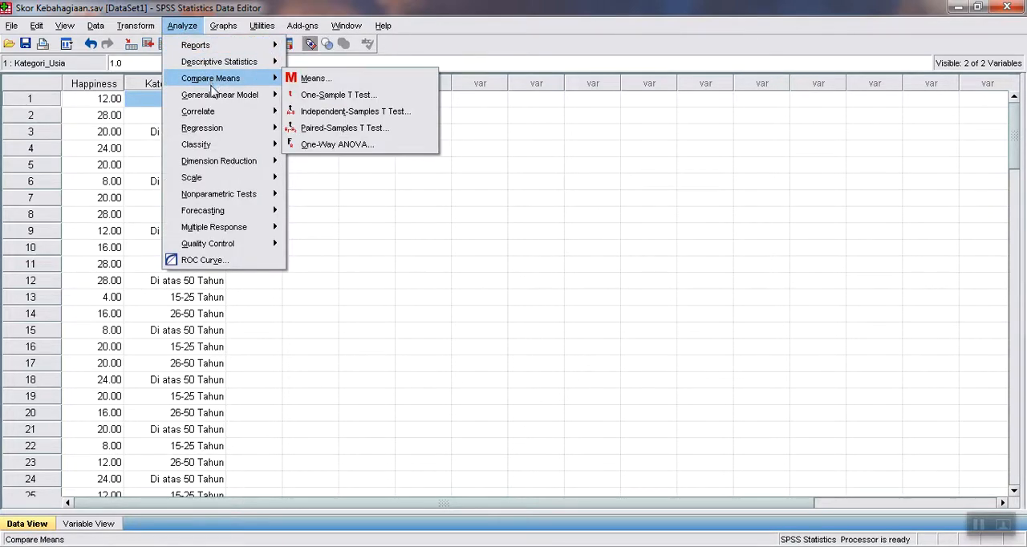
mouse_move(215, 95)
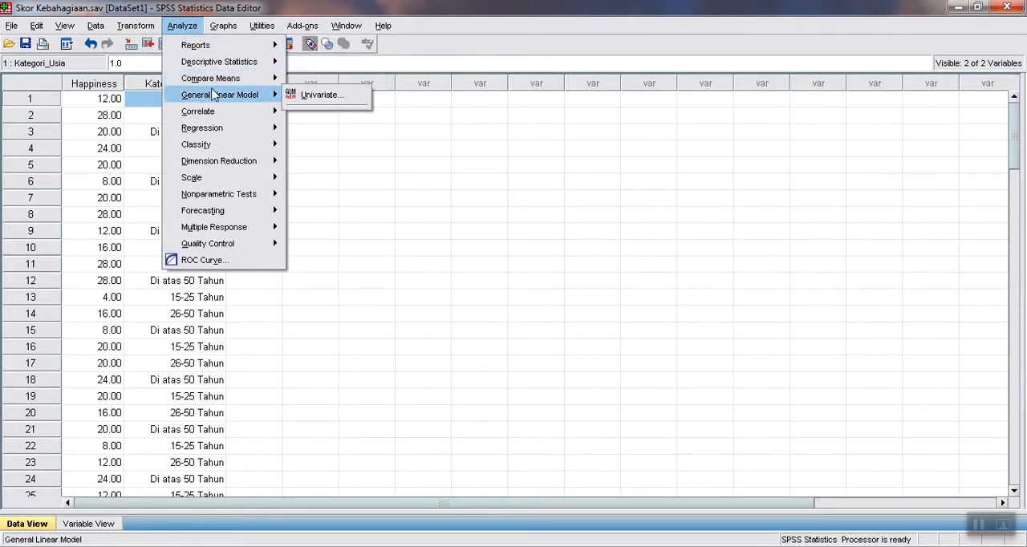
click(343, 104)
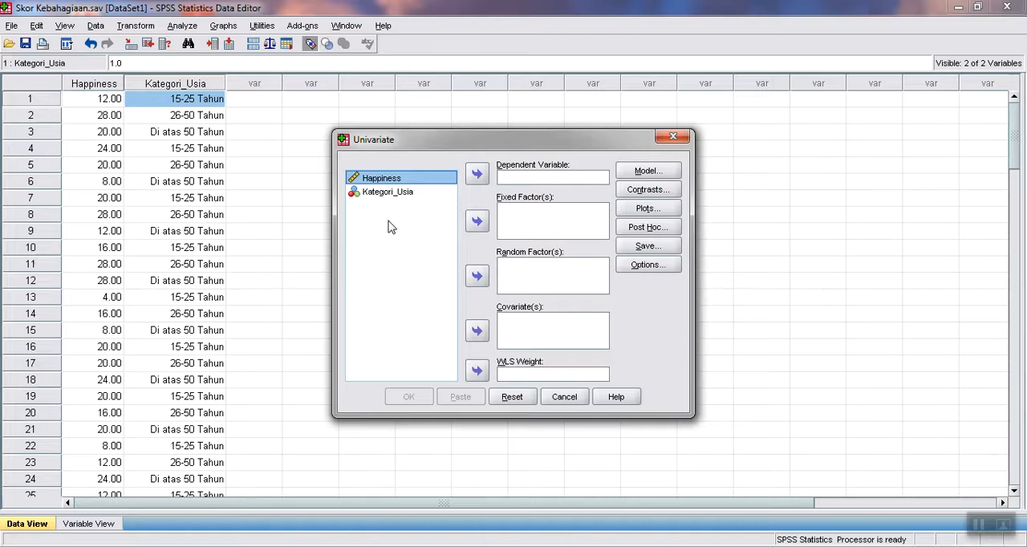
click(392, 194)
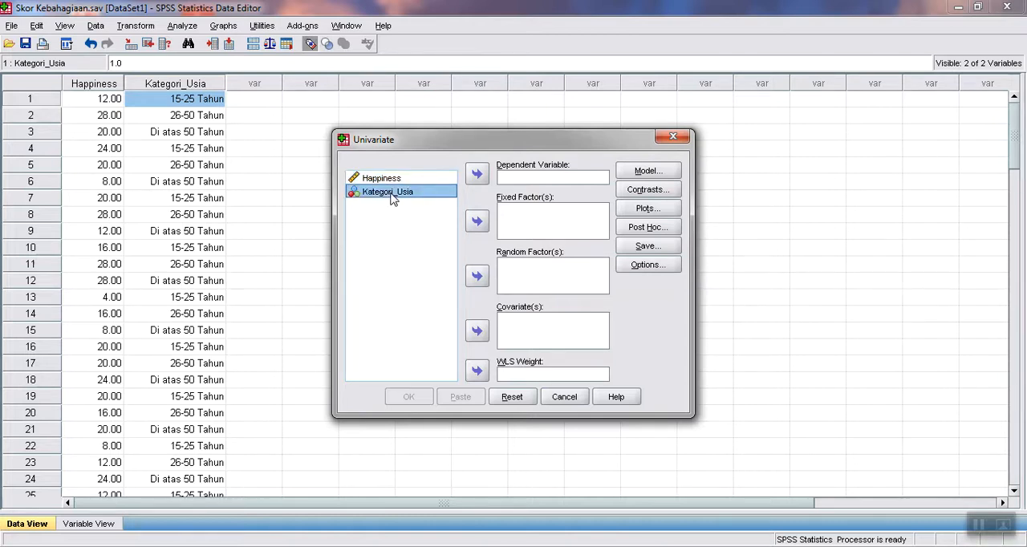
click(477, 224)
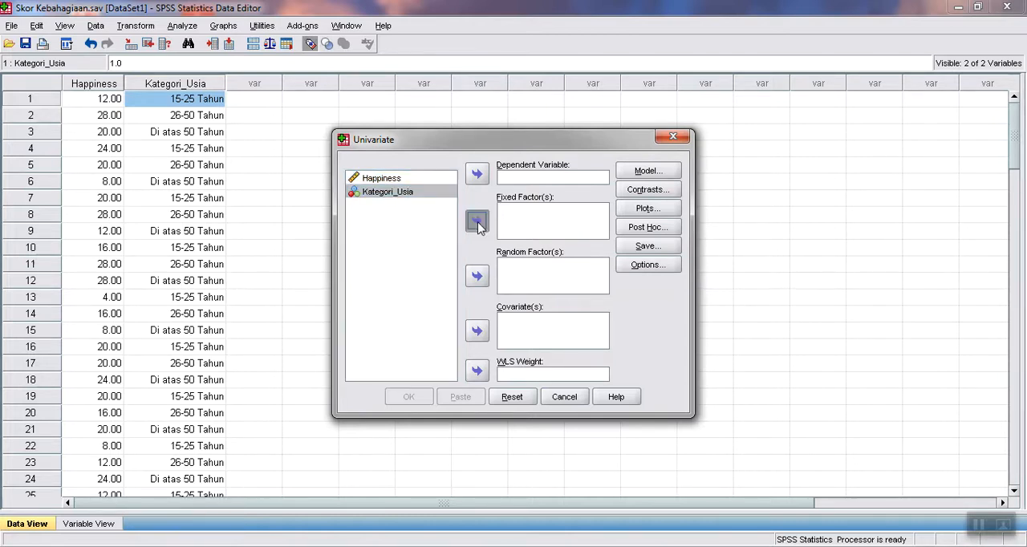
click(390, 183)
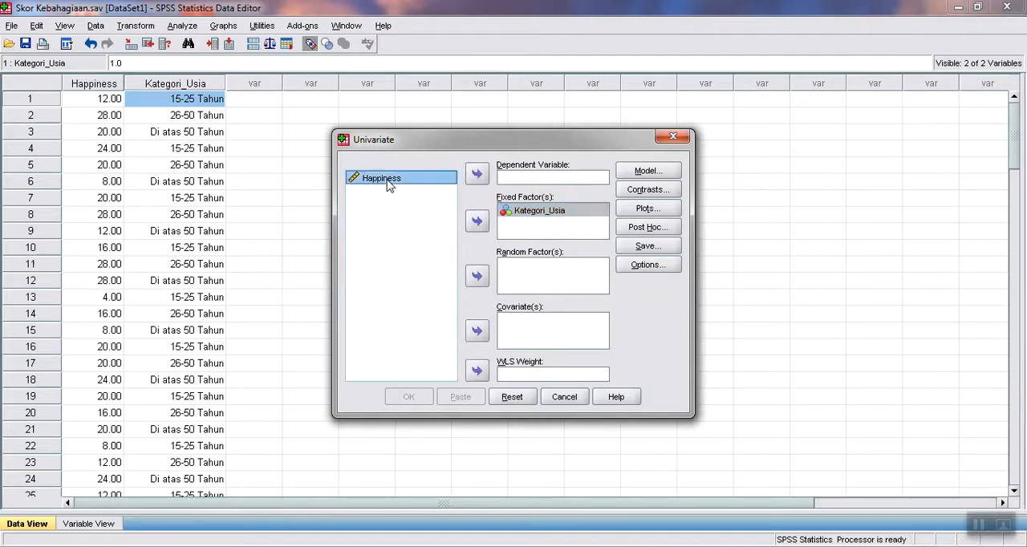
click(475, 178)
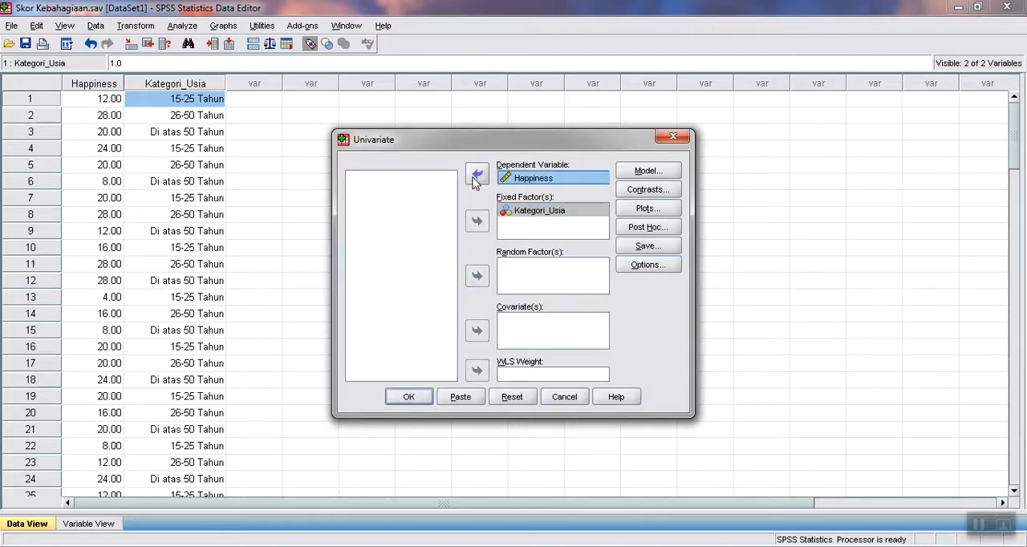
click(665, 193)
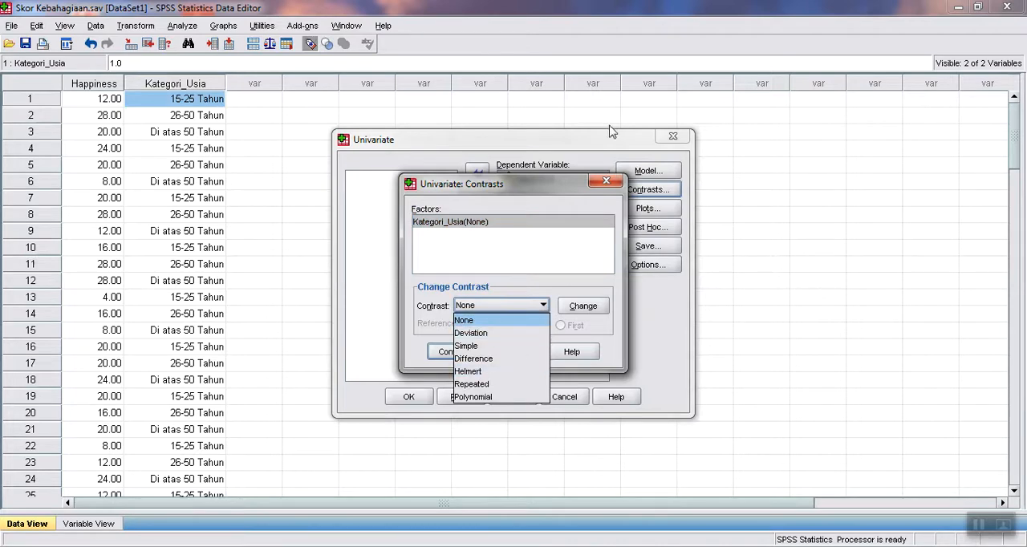
click(602, 185)
click(603, 185)
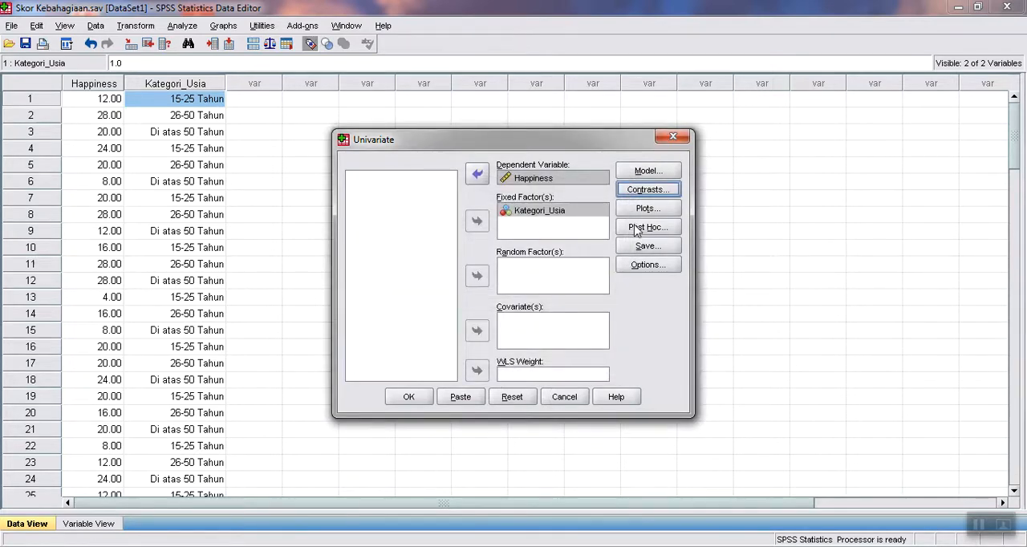
Request Bonferroni post hoc tests for Kategori_Usia in the Univariate analysis.
click(646, 228)
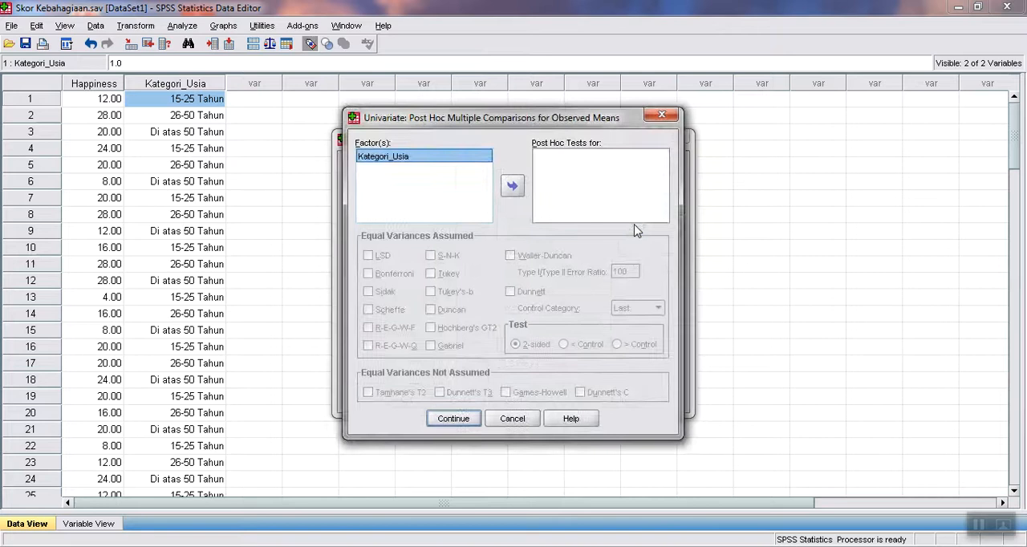
click(513, 190)
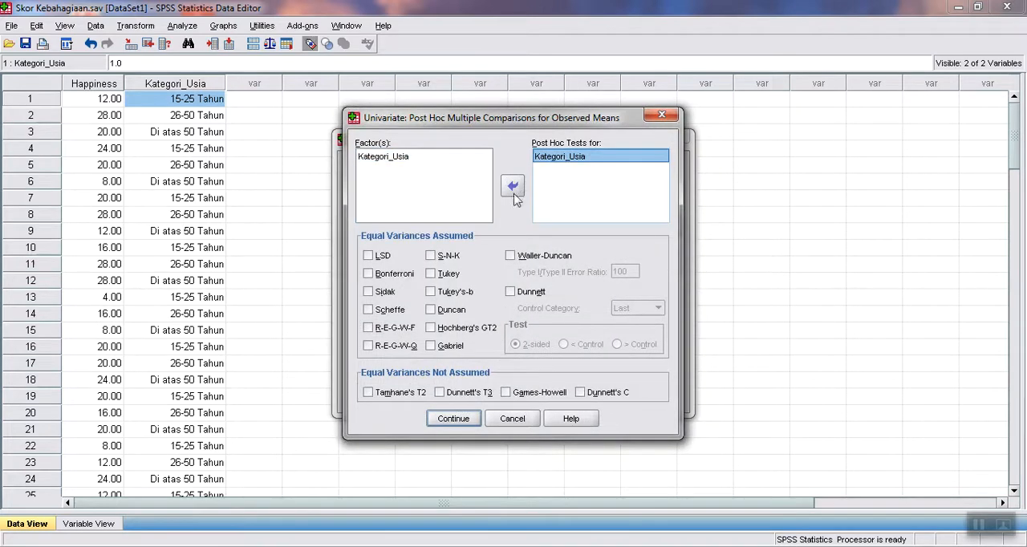
click(367, 274)
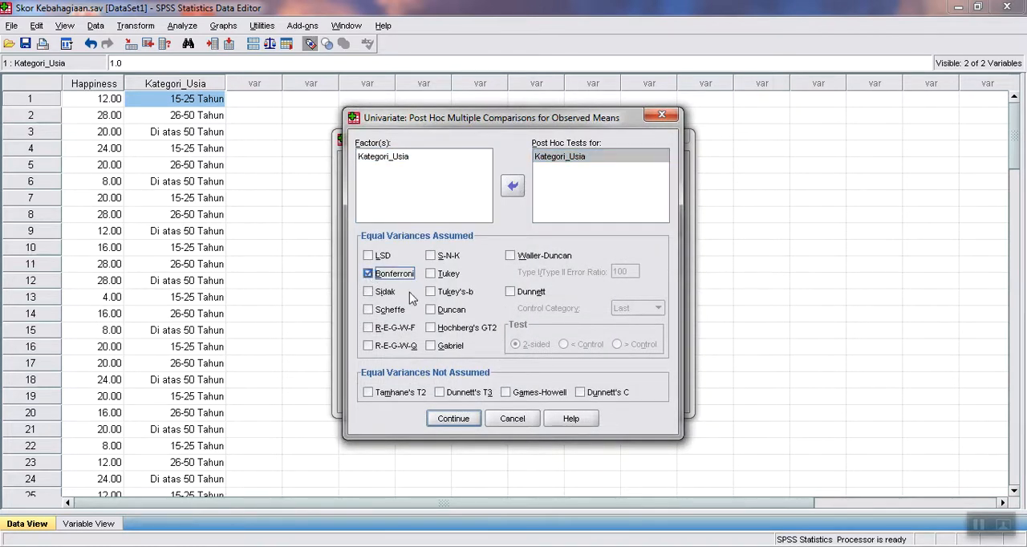
click(453, 418)
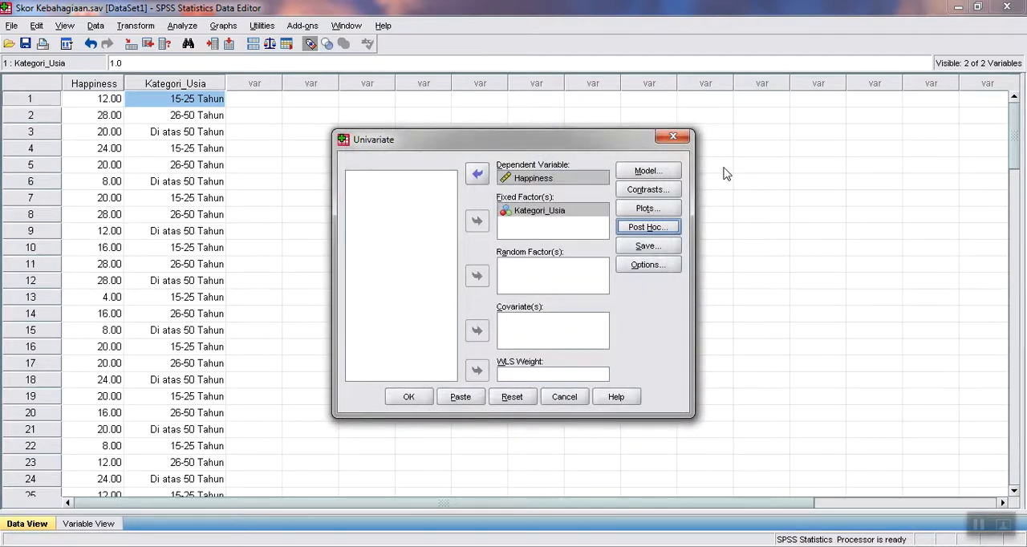
Include descriptive statistics and estimates of effect size in the Univariate analysis output.
click(663, 274)
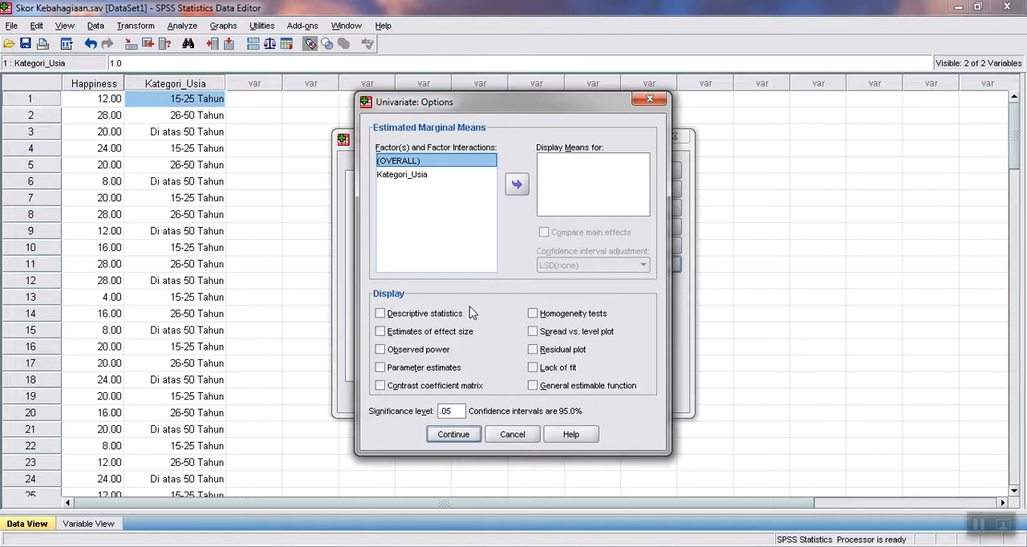
click(382, 338)
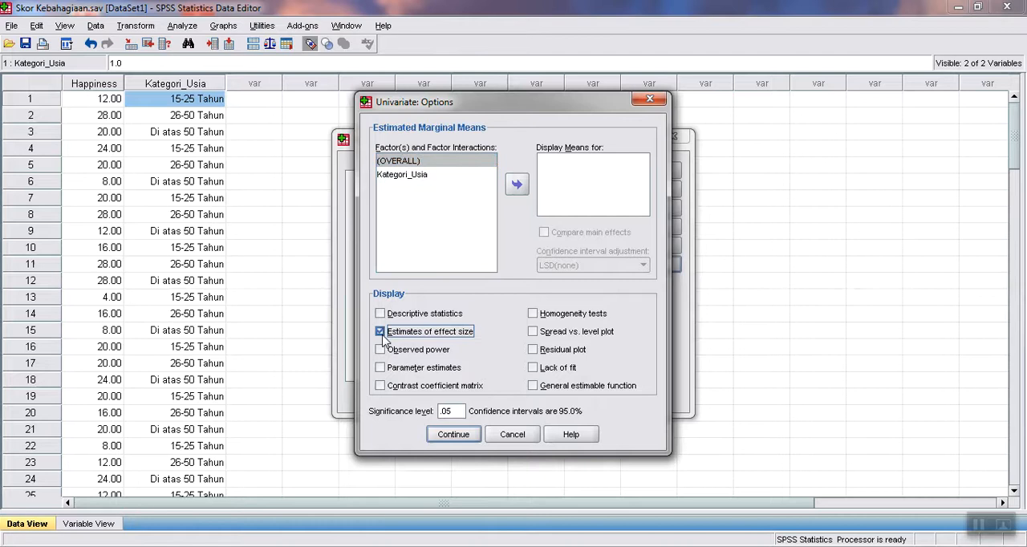
click(484, 176)
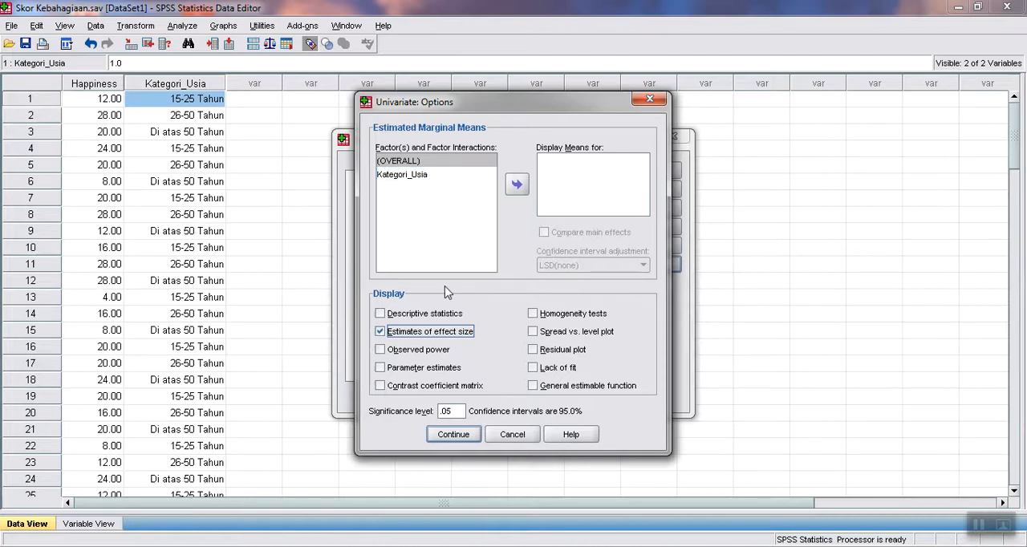
click(385, 314)
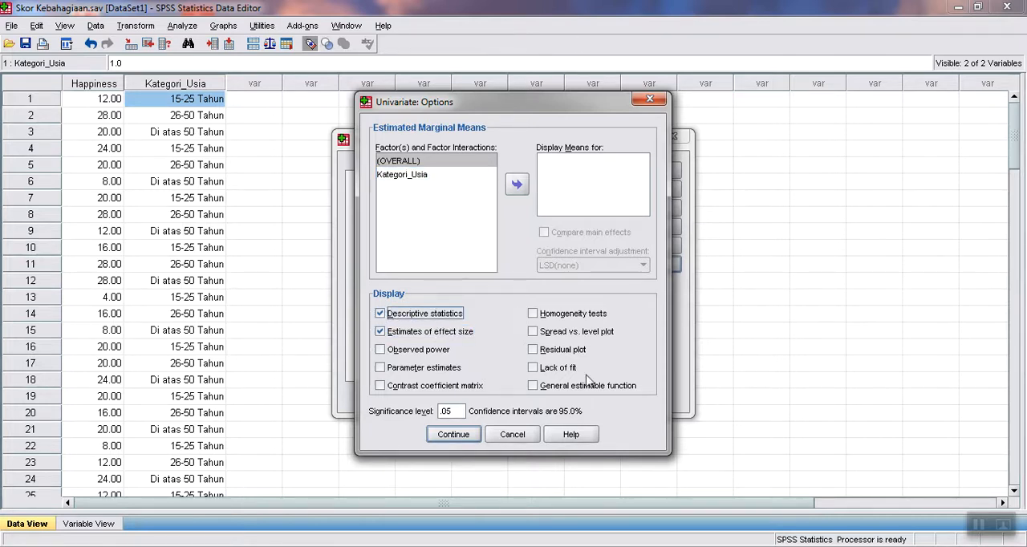
click(454, 437)
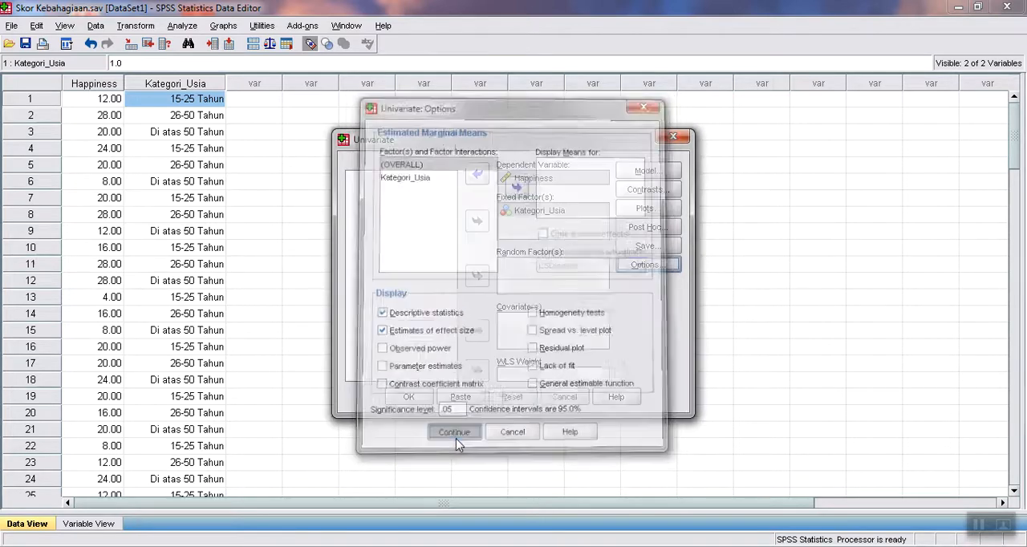
Add a profile plot with Kategori_Usia on the horizontal axis and run the Univariate analysis.
click(664, 210)
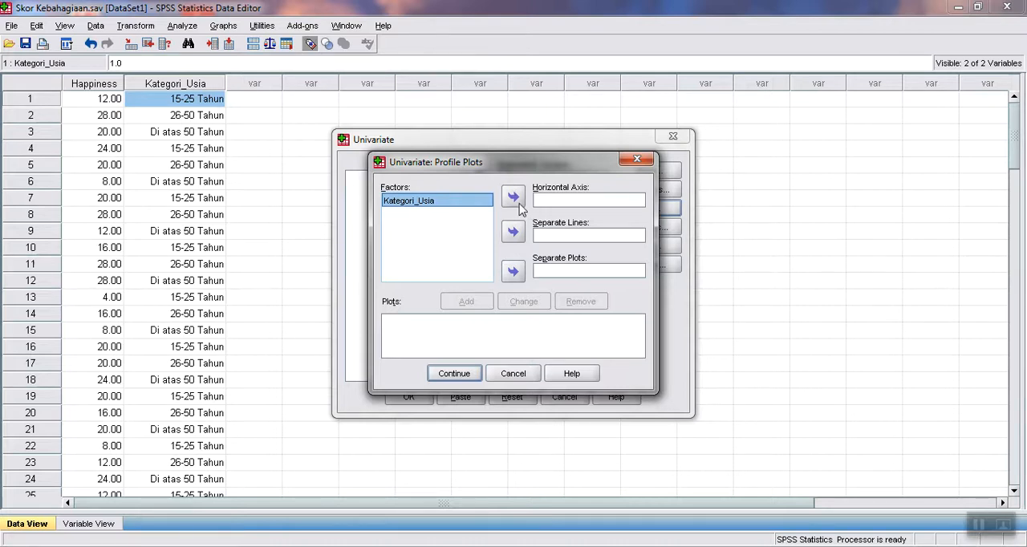
click(517, 202)
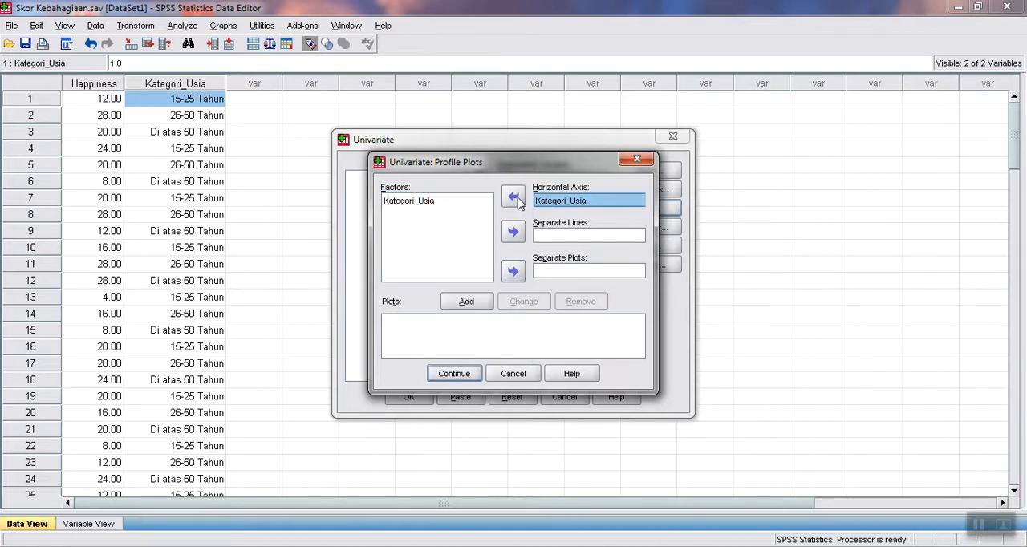
click(465, 302)
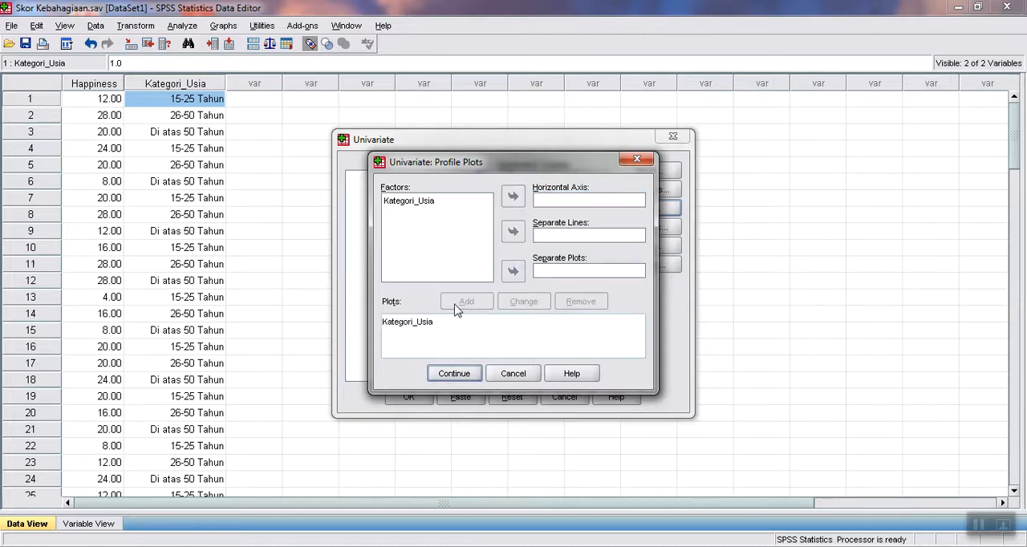
click(454, 373)
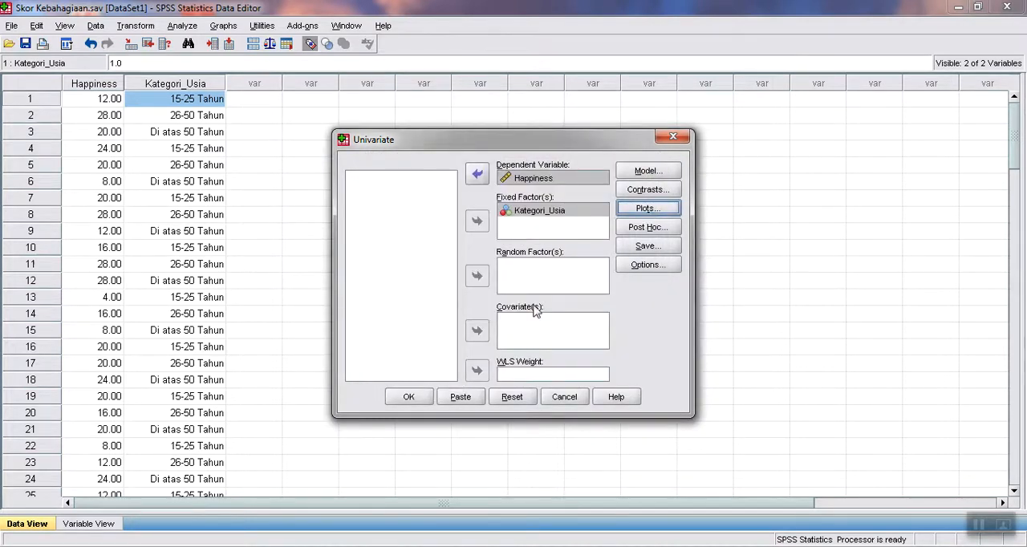
click(394, 399)
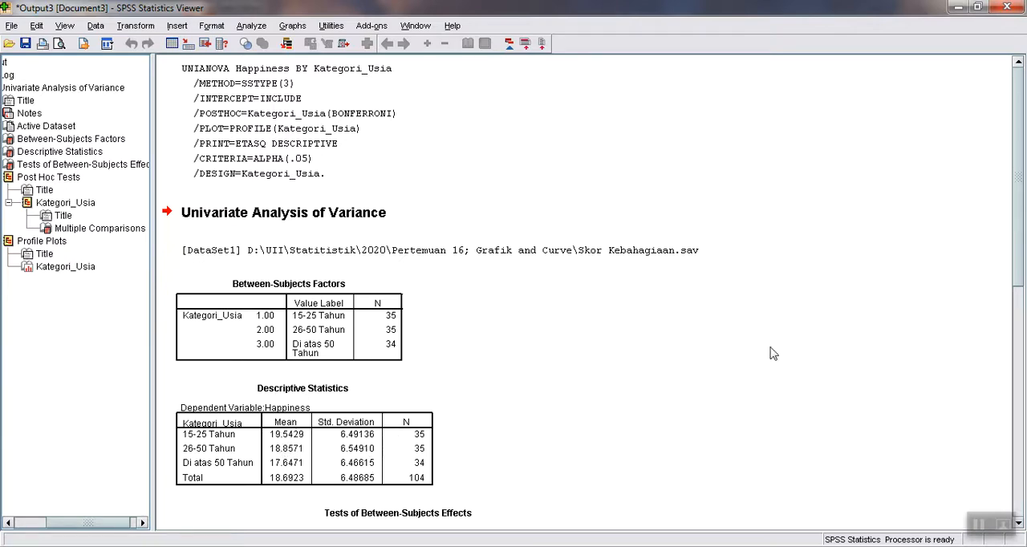
Examine the Univariate output: between-subjects effects with partial eta squared, Bonferroni multiple comparisons, and the profile plot of Happiness.
drag(1016, 187, 1022, 303)
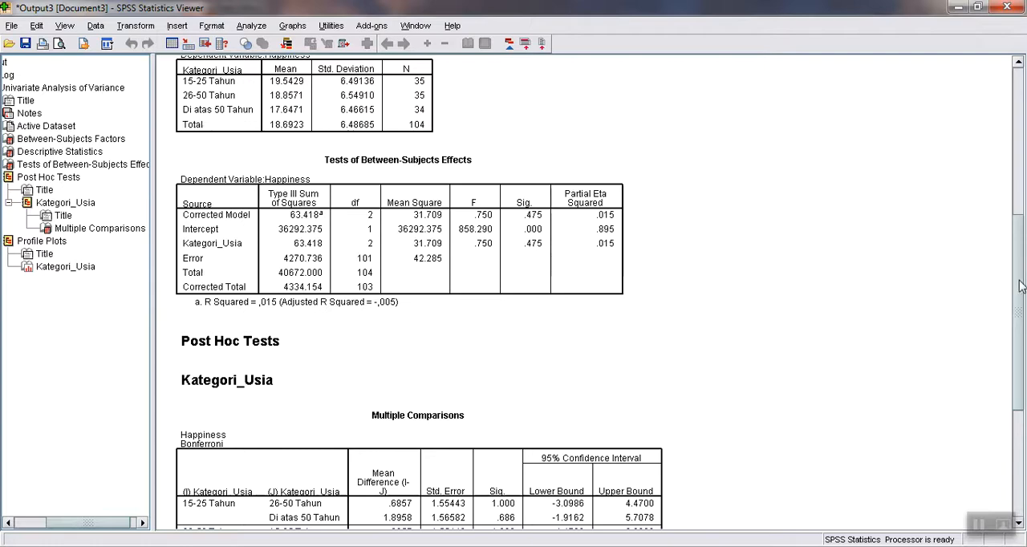
drag(1018, 279, 1022, 379)
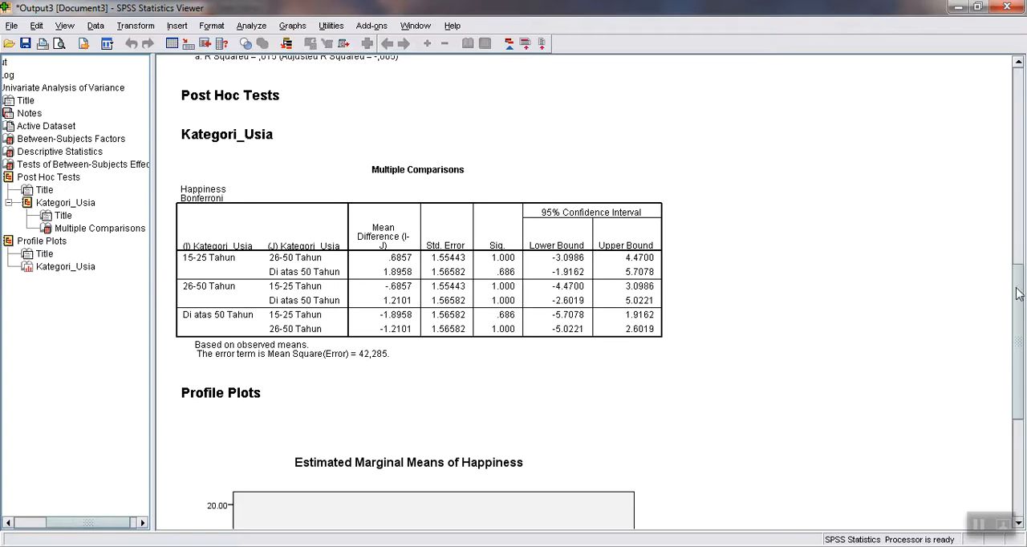
drag(1017, 293, 1022, 417)
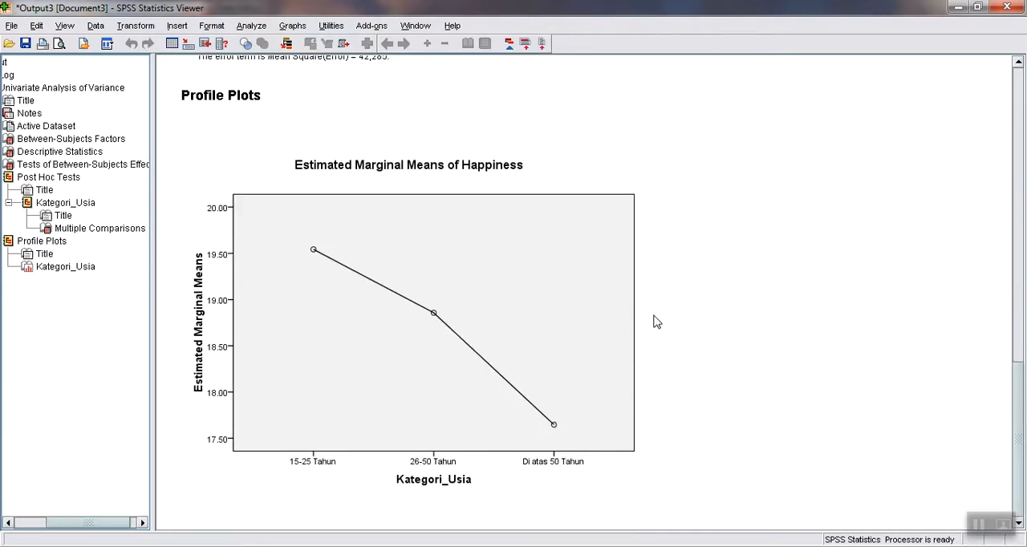
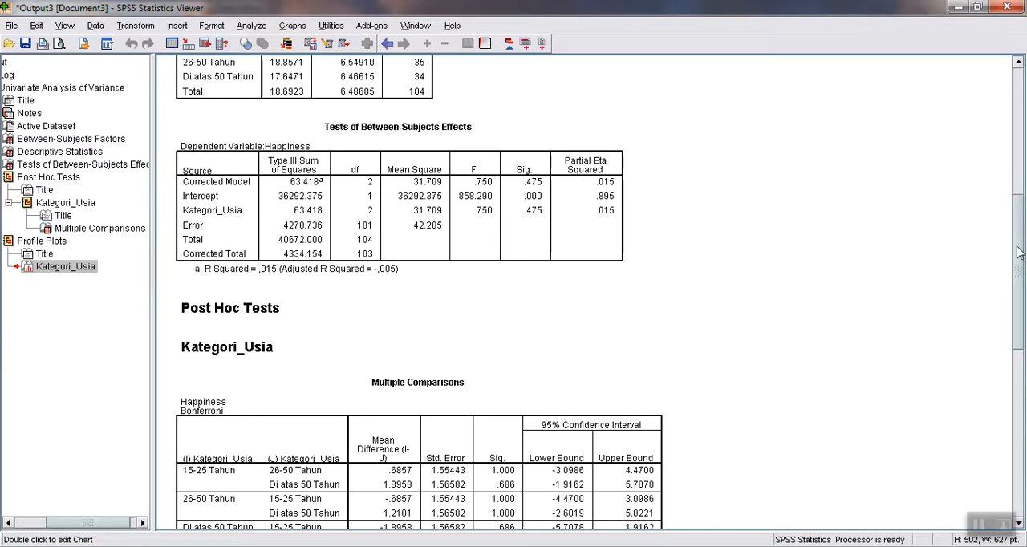
Close the Univariate analysis output without saving it and return to the Skor Kebahagiaan.sav data.
scroll(1017, 252, up, 5)
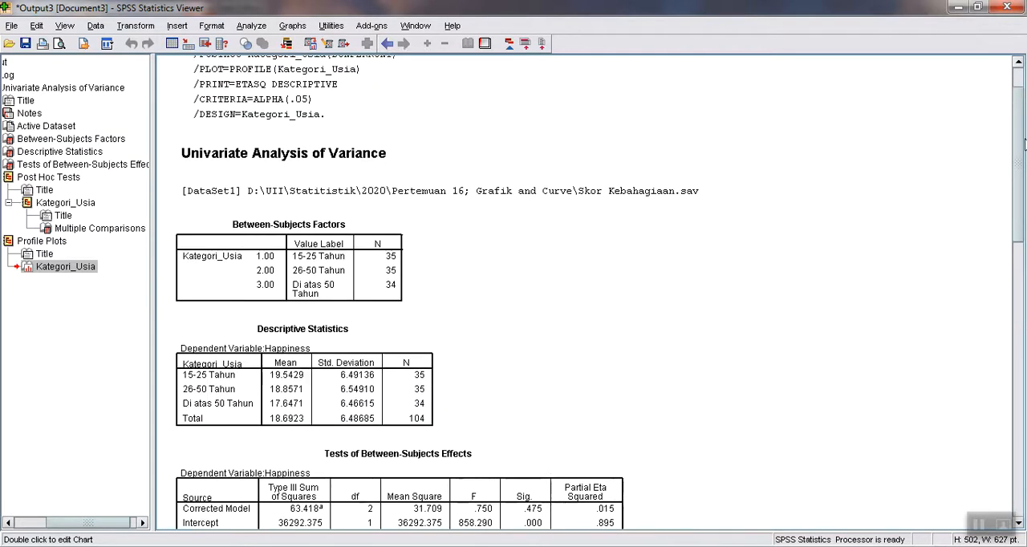
click(997, 9)
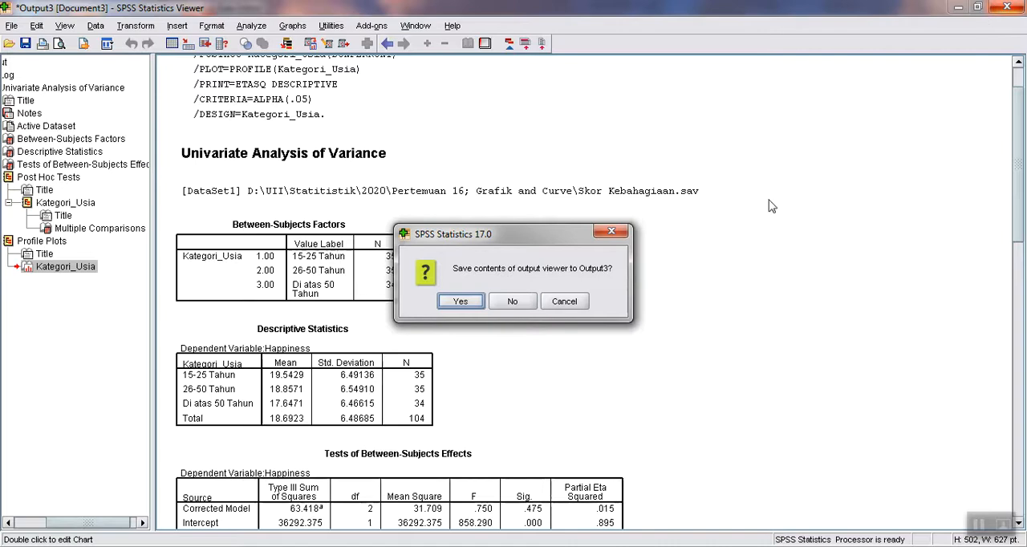
click(510, 304)
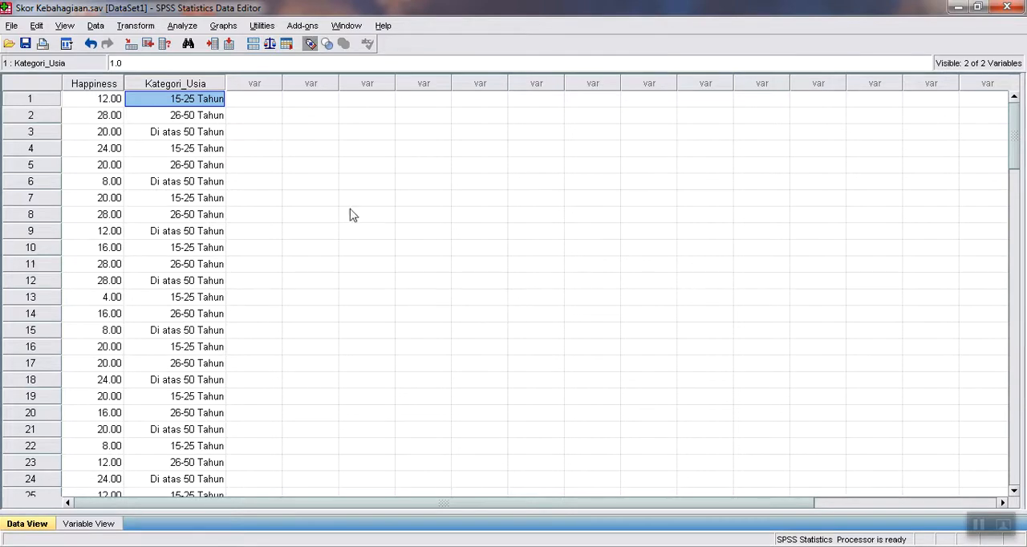
Set up a nonparametric test for K independent samples with Happiness as test variable and Kategori_Usia as grouping variable.
click(183, 26)
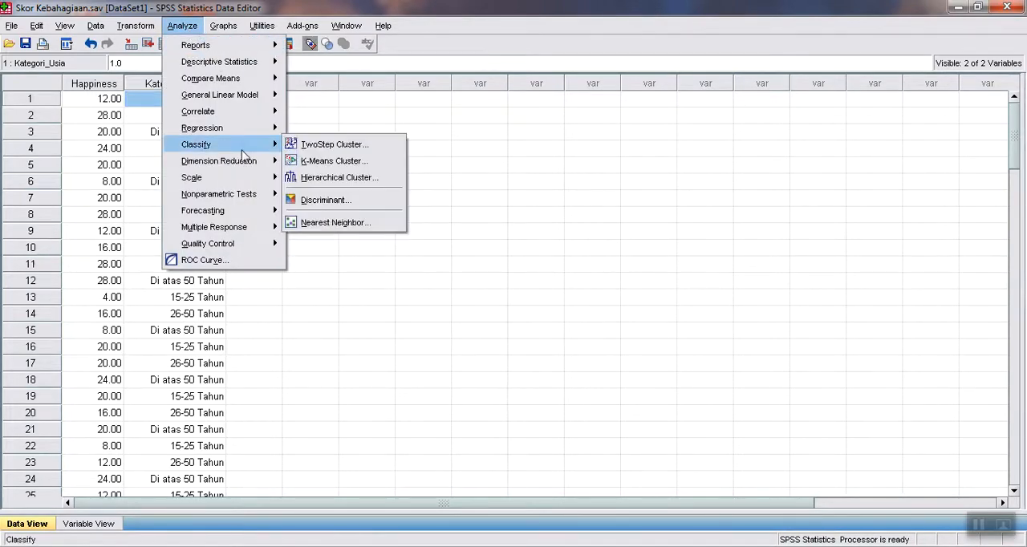
mouse_move(252, 195)
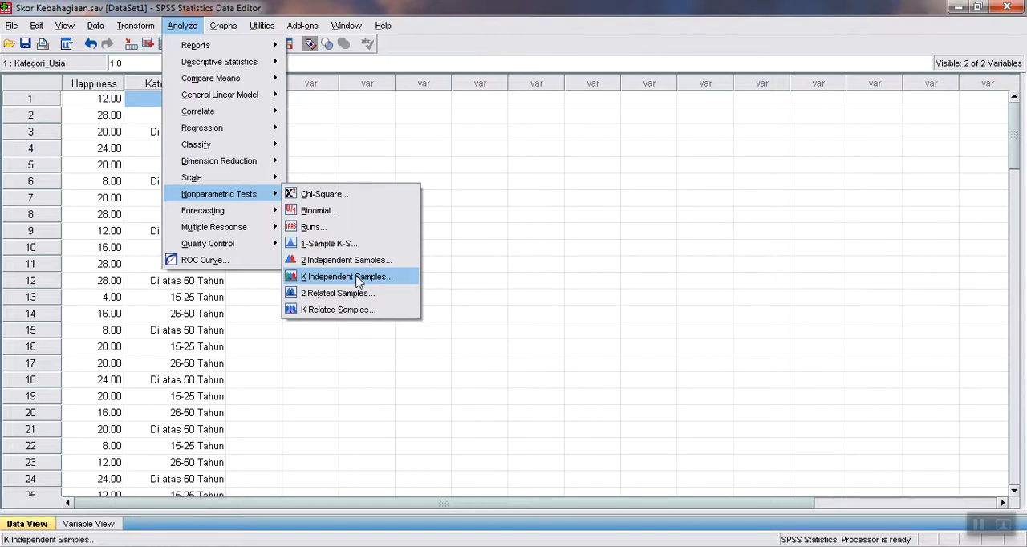
click(357, 280)
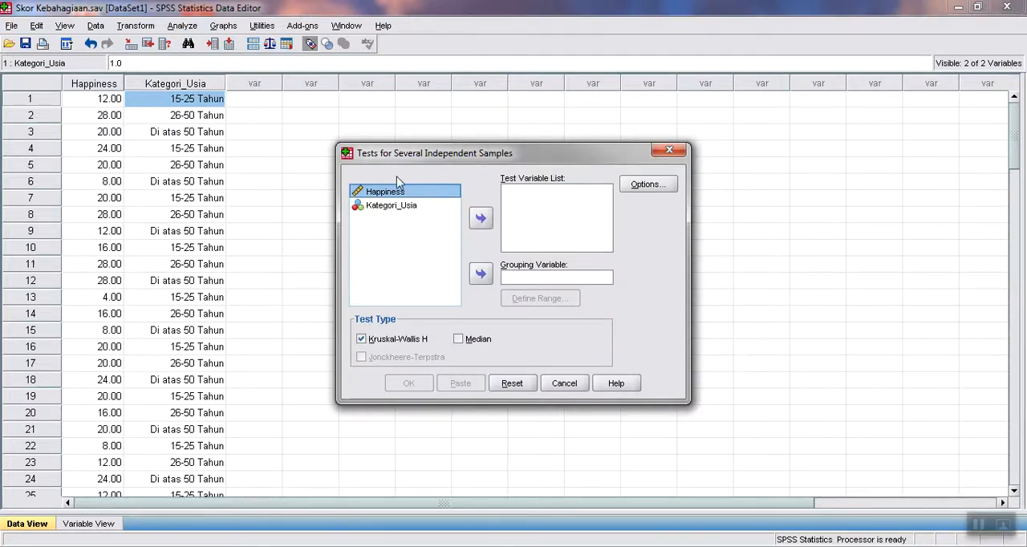
click(481, 219)
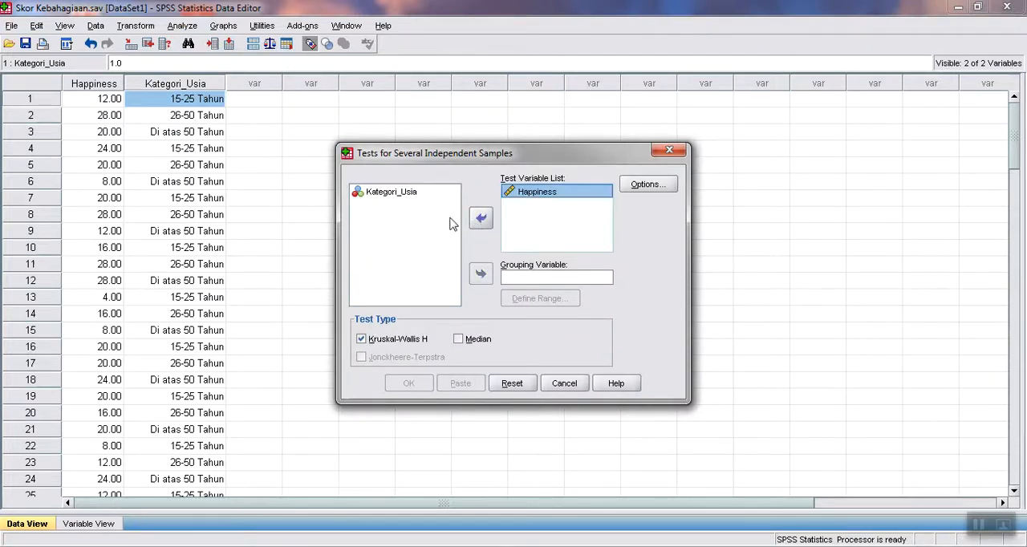
click(405, 199)
click(481, 274)
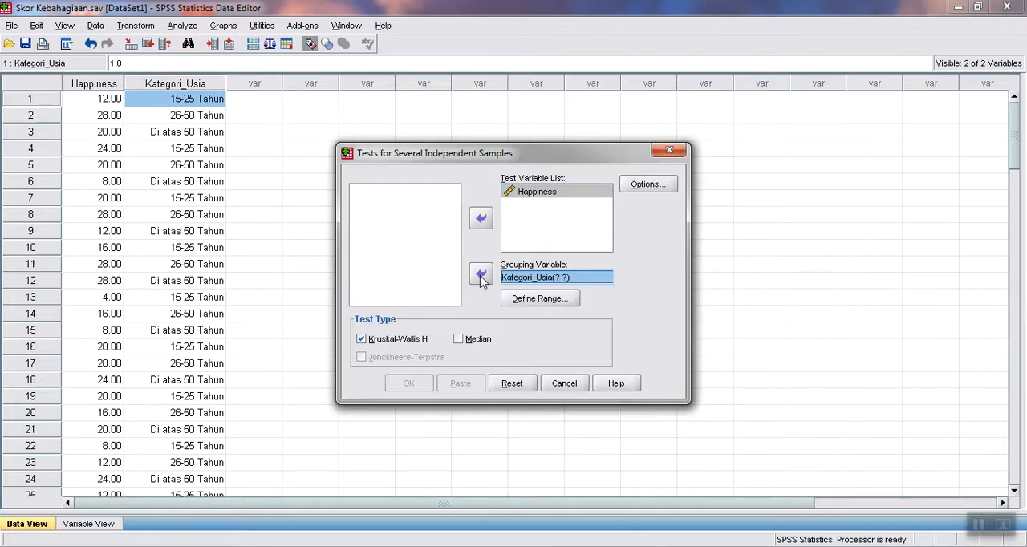
Define the range of the Kategori_Usia grouping variable as minimum 1 and maximum 3.
click(539, 299)
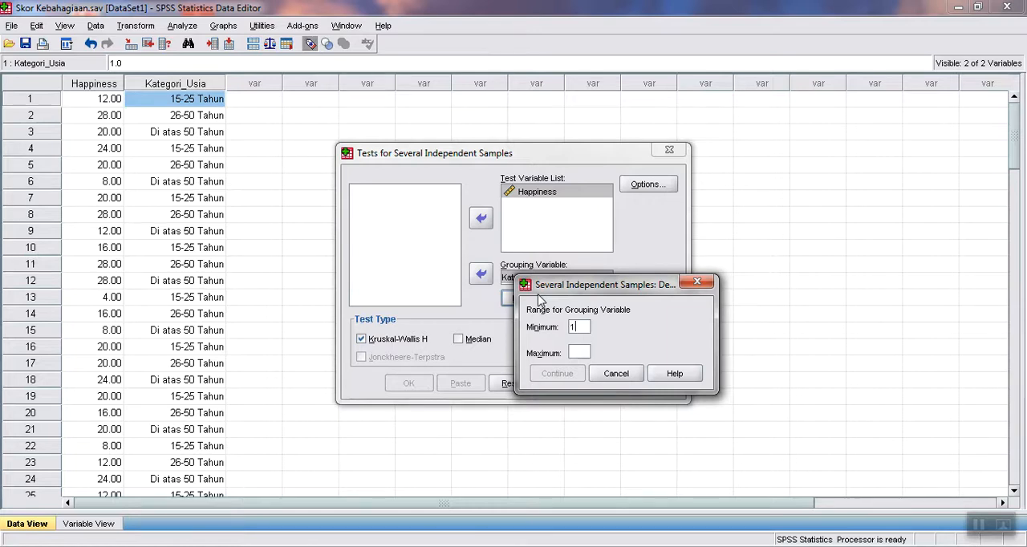
text(3)
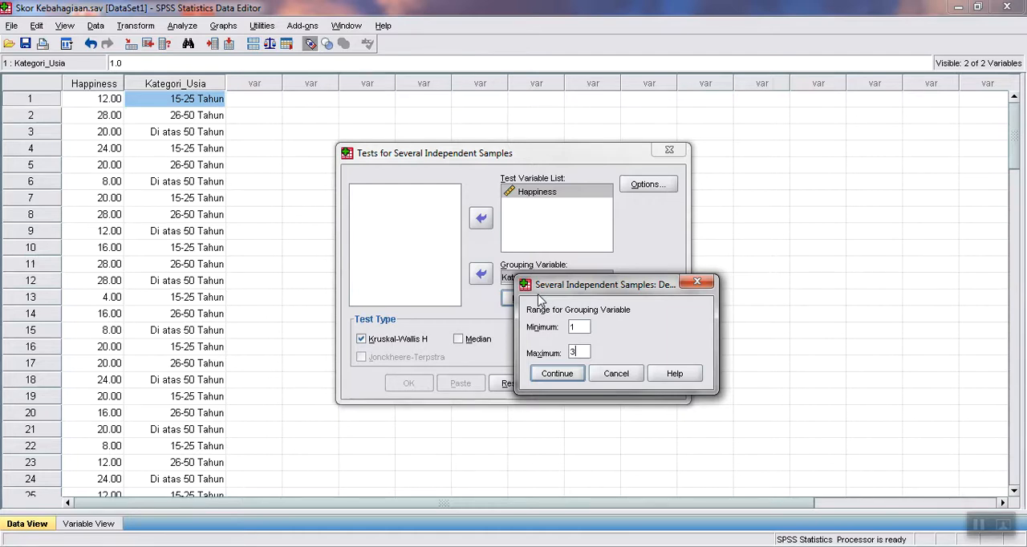
click(557, 374)
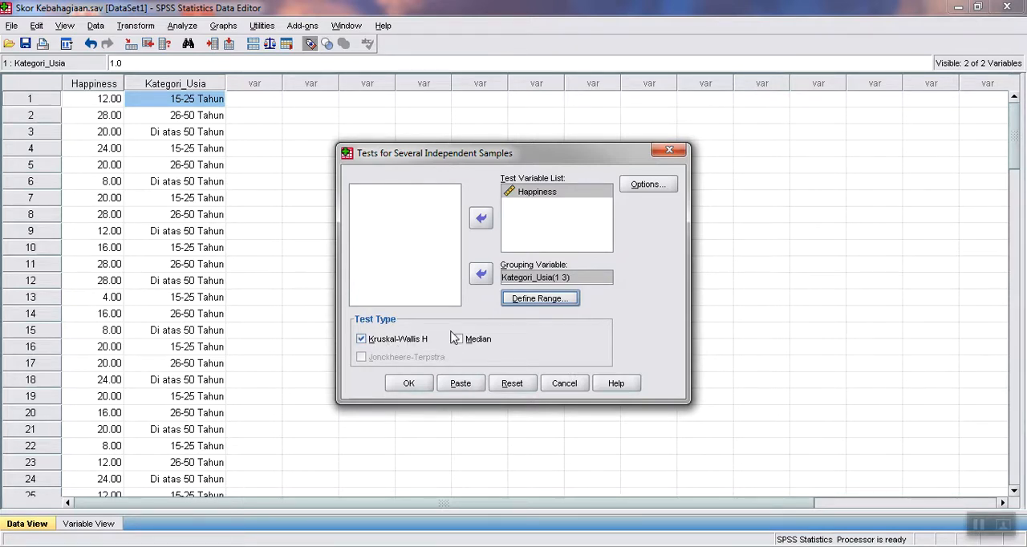
Include descriptive statistics in the output and run the Kruskal-Wallis H test.
click(648, 183)
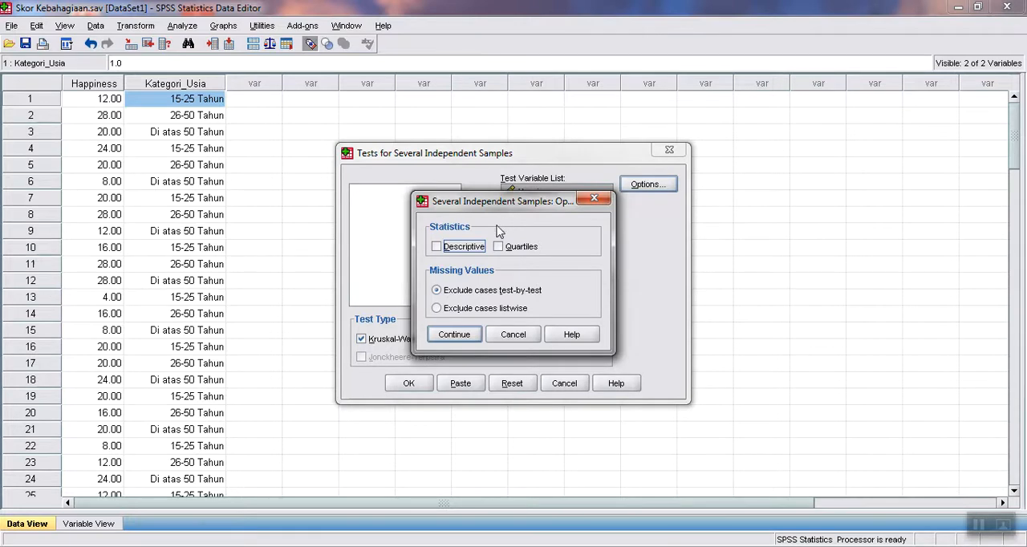
click(444, 249)
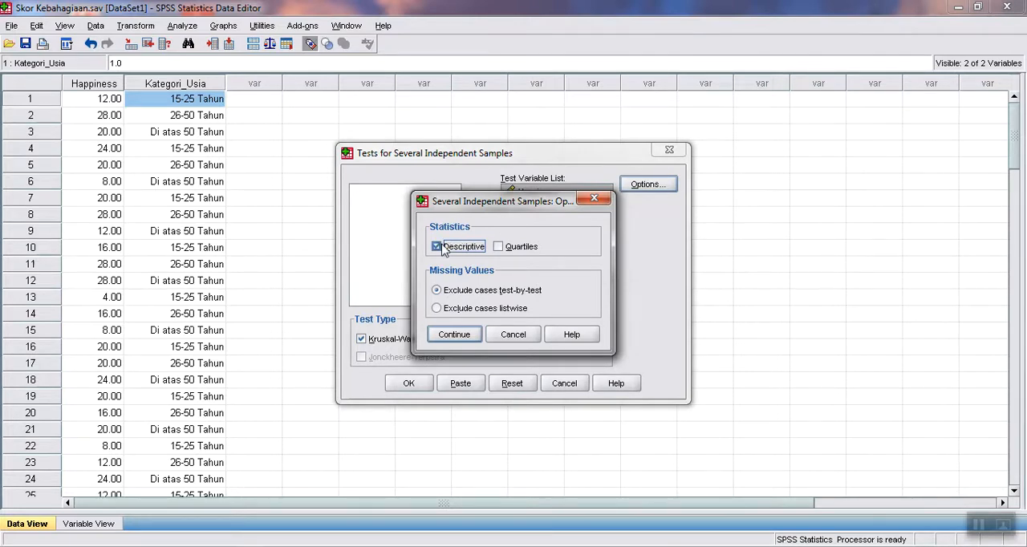
click(454, 336)
click(415, 384)
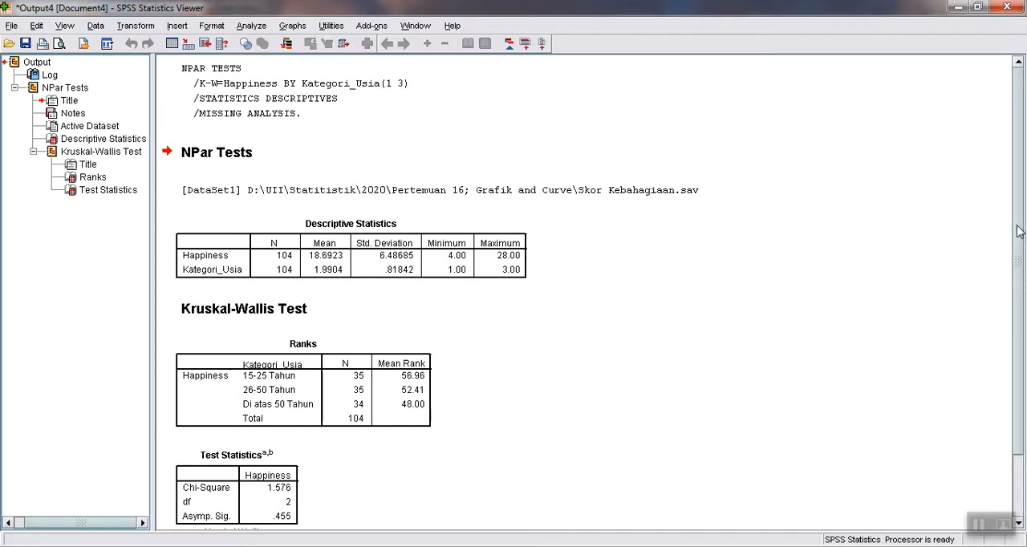
Examine the Kruskal-Wallis output: descriptive statistics, mean ranks per age category, and the test statistics with their significance.
drag(1017, 233, 1024, 346)
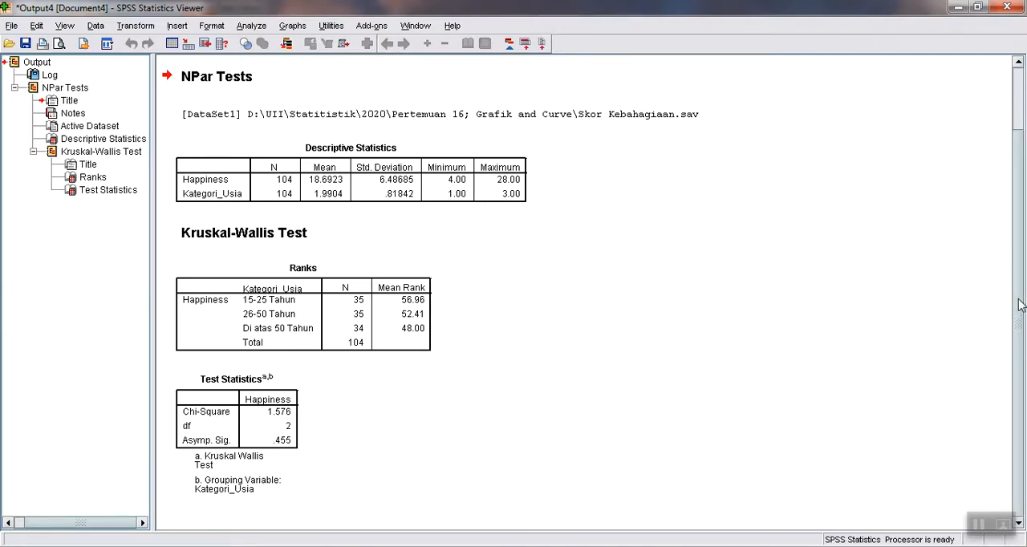
drag(1019, 307, 1014, 265)
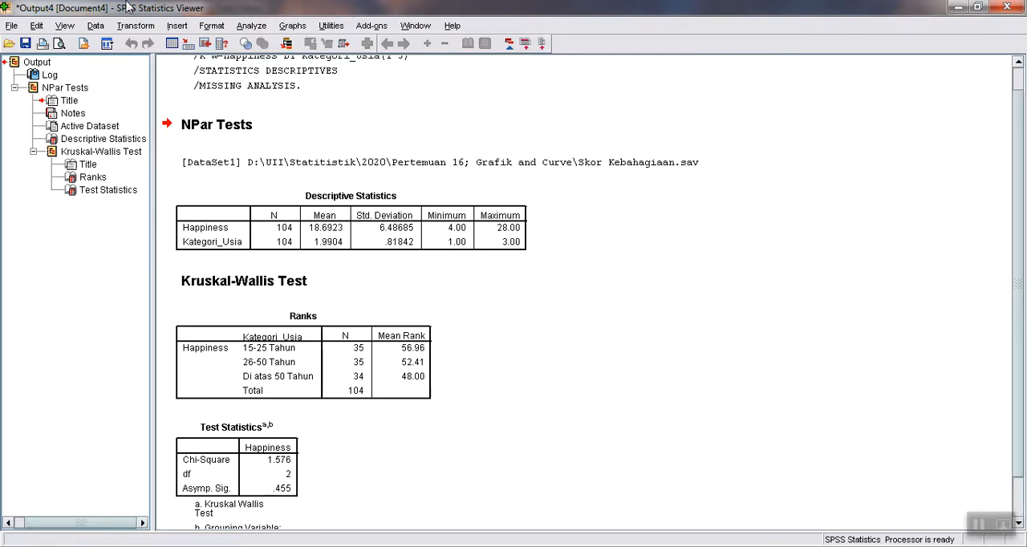
click(251, 26)
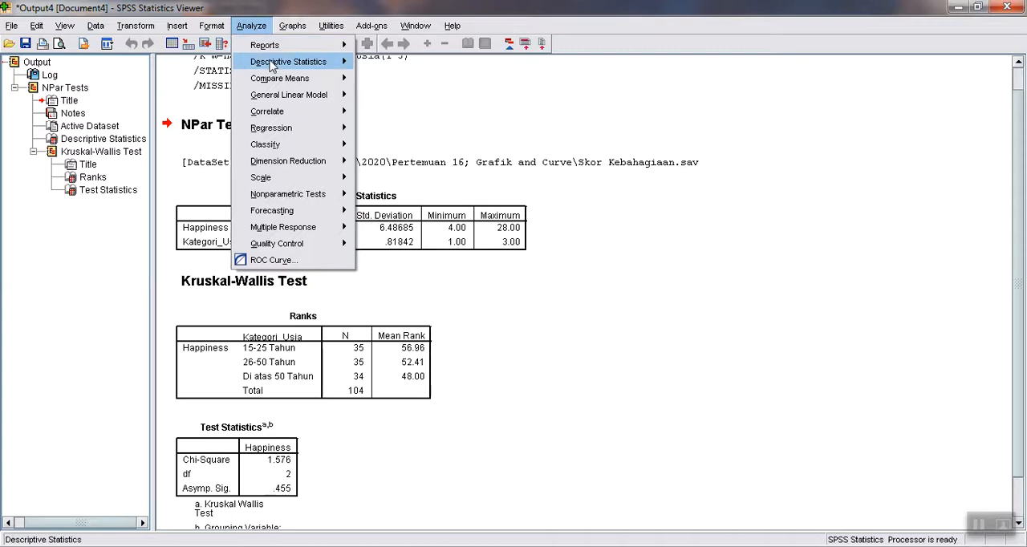
mouse_move(351, 67)
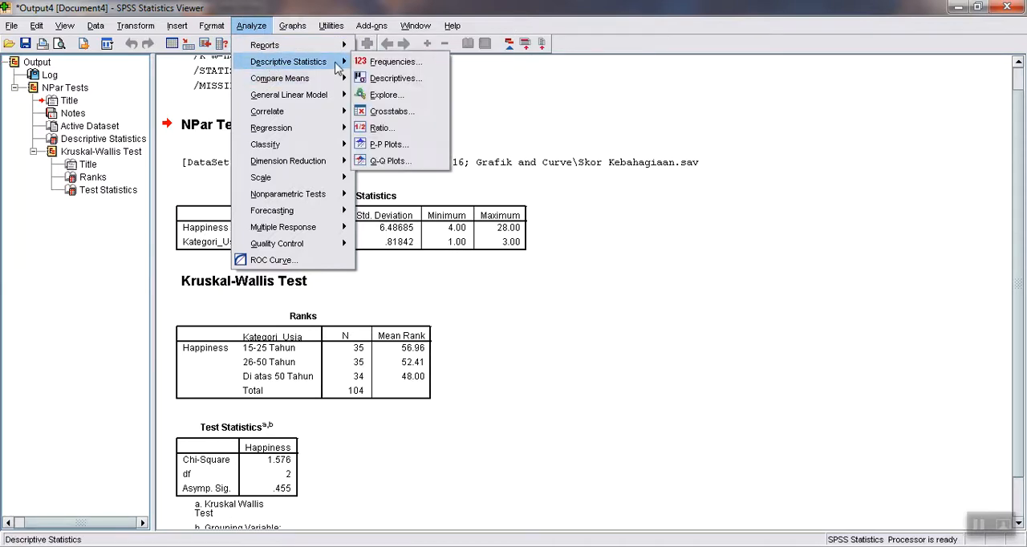
click(572, 353)
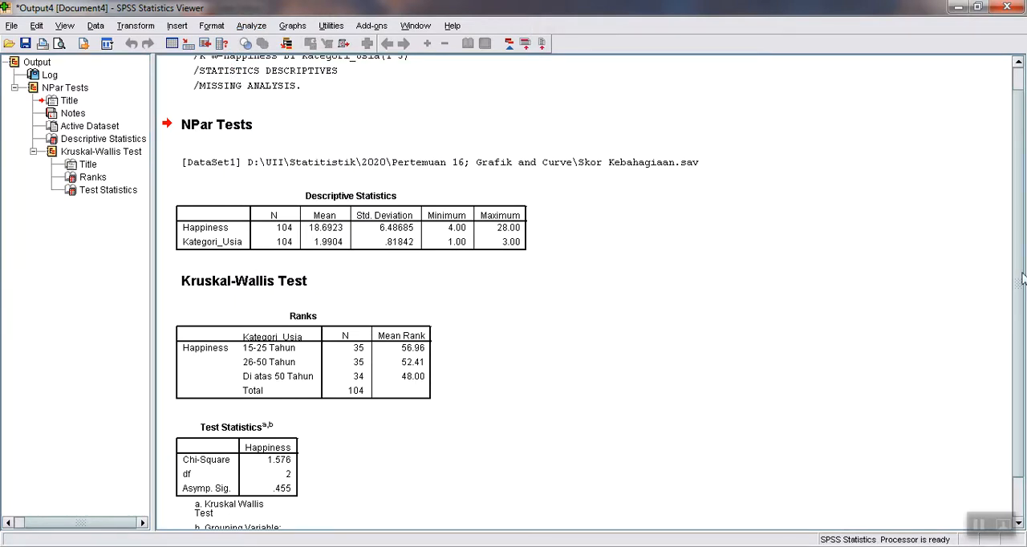
scroll(1020, 289, down, 1)
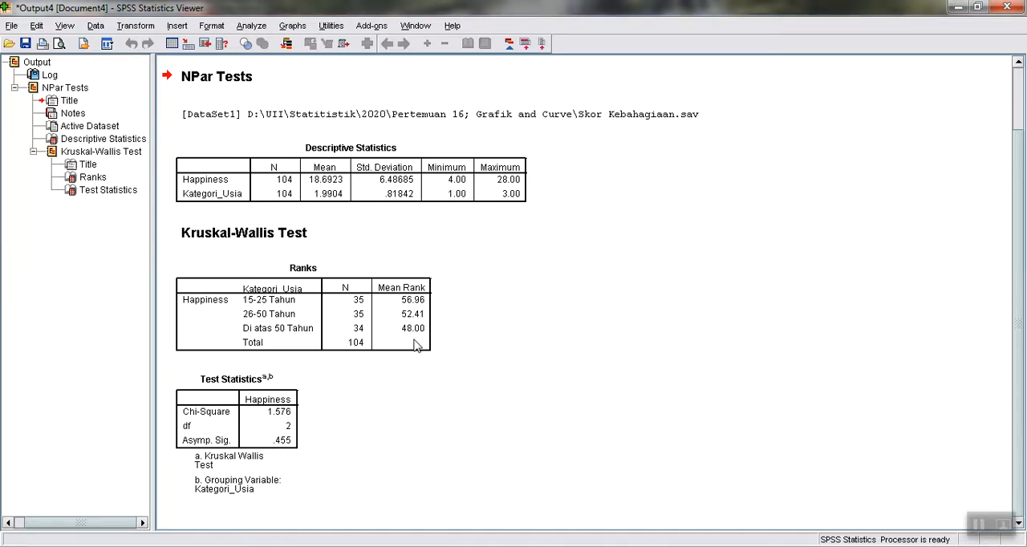
Look through the Happiness and Kategori_Usia cases down to the last row of the dataset and return to the Kruskal-Wallis output.
click(486, 545)
click(424, 479)
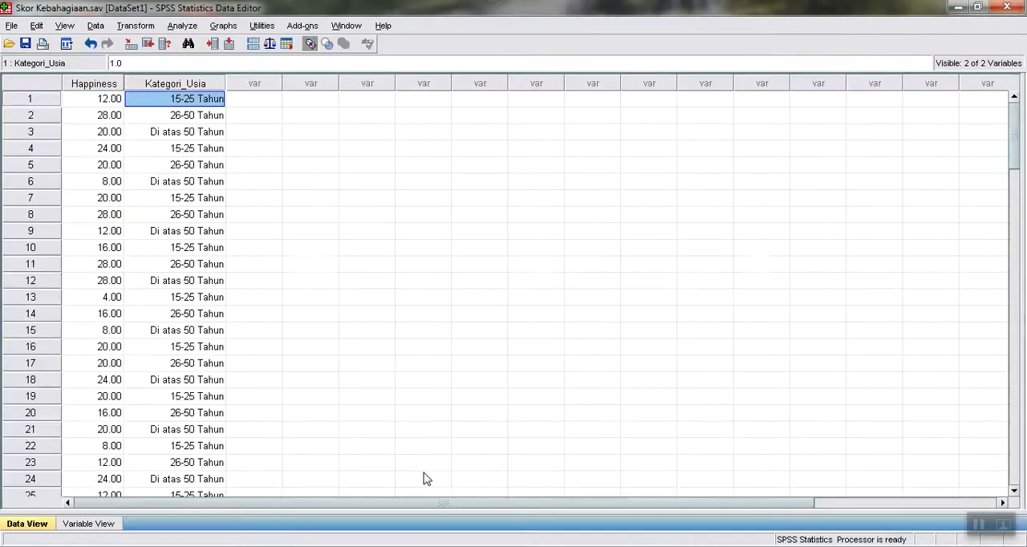
click(73, 190)
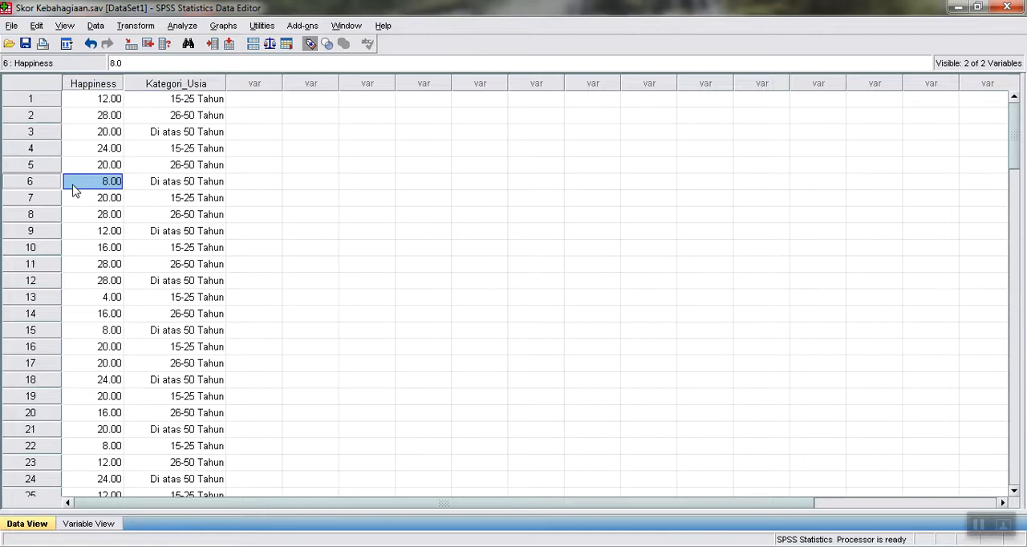
key(ctrl+Down)
key(Page_Down)
key(Page_Down)
key(Page_Down)
key(Page_Down)
key(Page_Down)
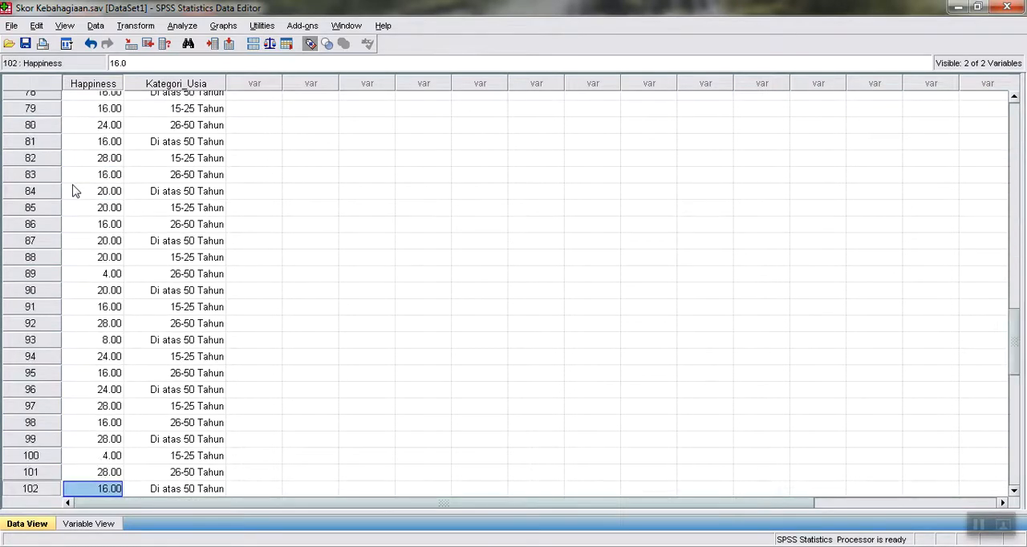
key(Page_Up)
key(Page_Up)
key(Down)
key(Down)
key(Down)
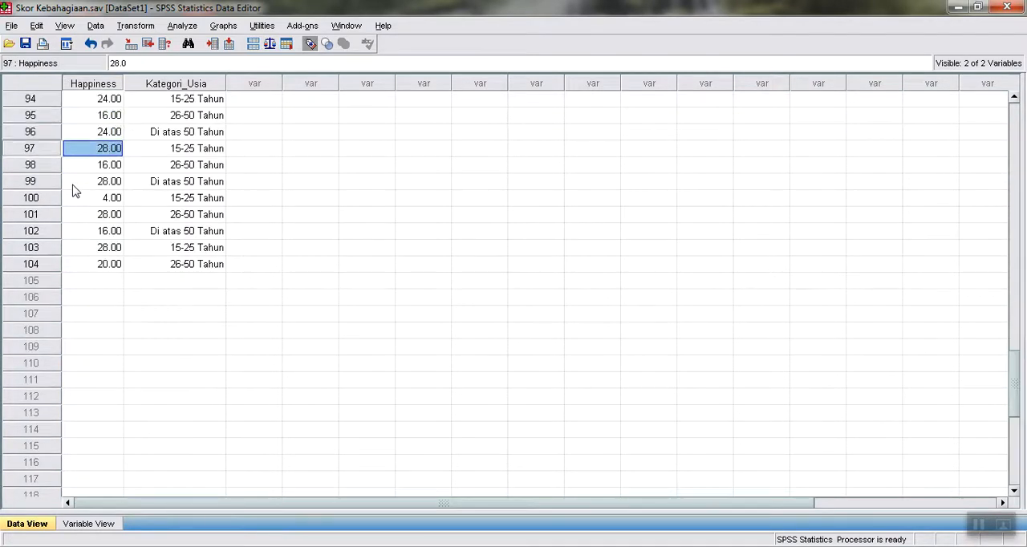
key(alt+Tab)
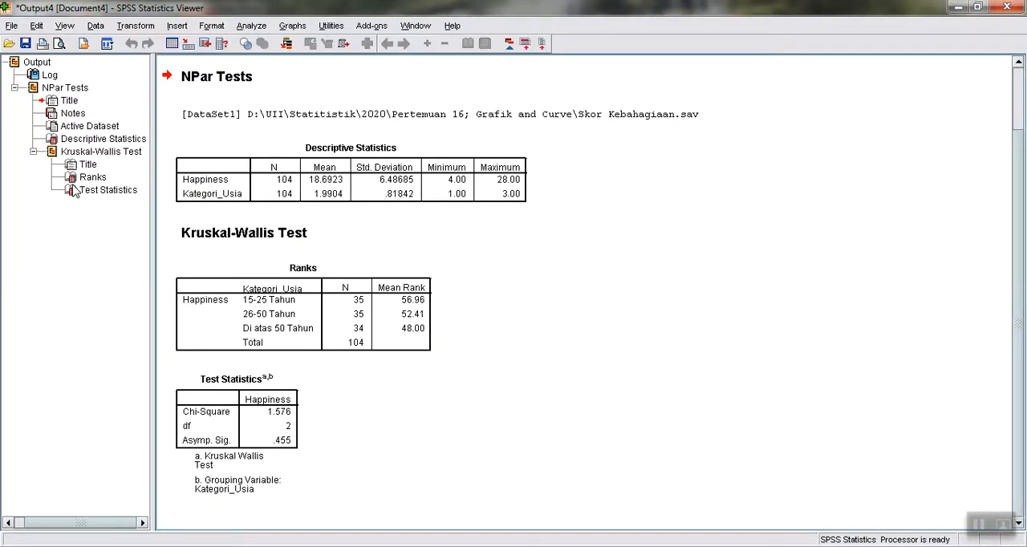